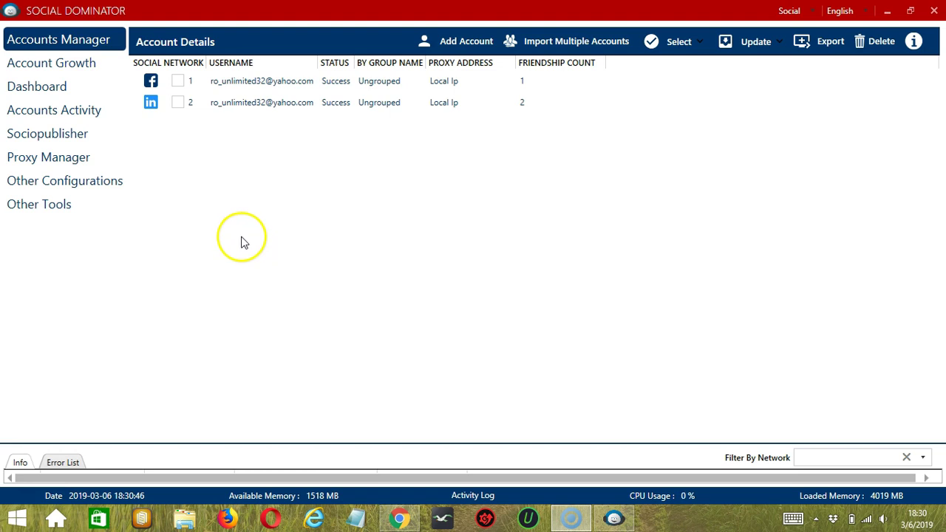
- Open the tools of the LinkedIn account and switch to the Job Scraper activity
{"action": "right_click", "coordinate": [230, 103]}
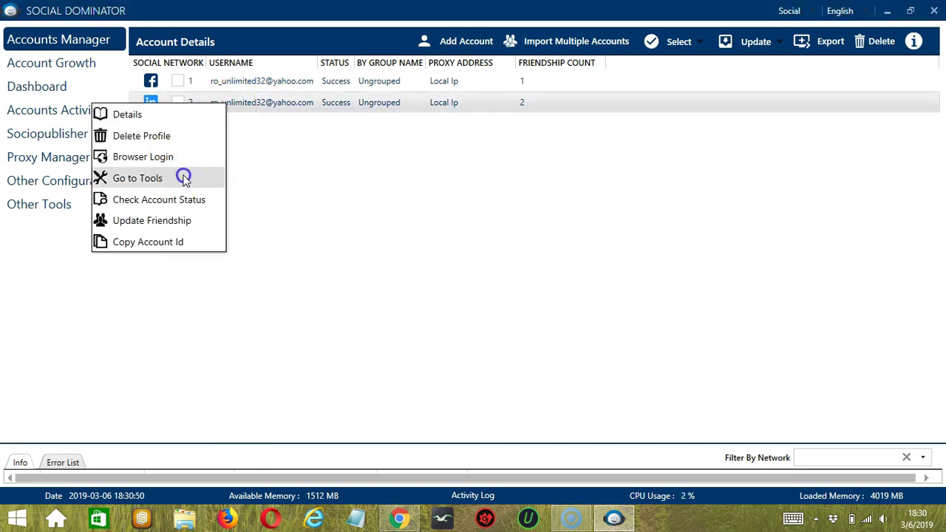
{"action": "left_click", "coordinate": [185, 181]}
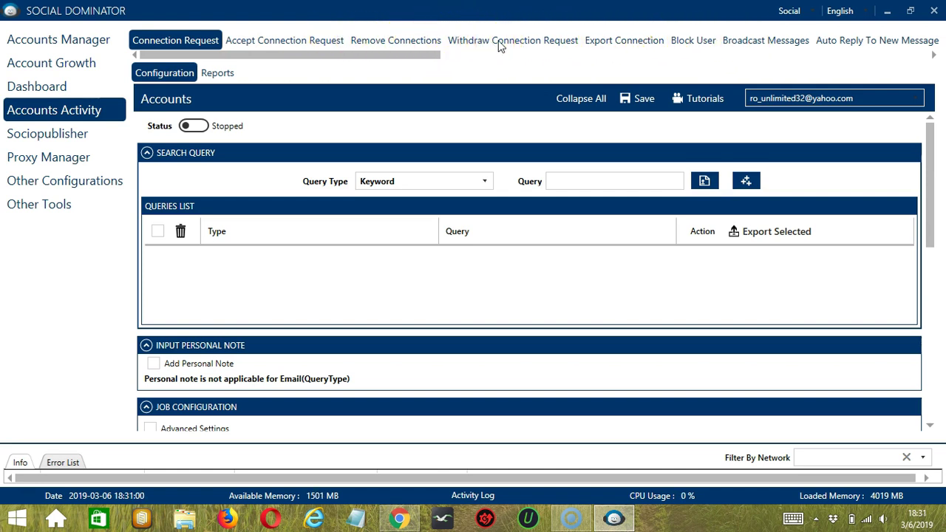
{"action": "left_click_drag", "start_coordinate": [317, 56], "coordinate": [572, 65]}
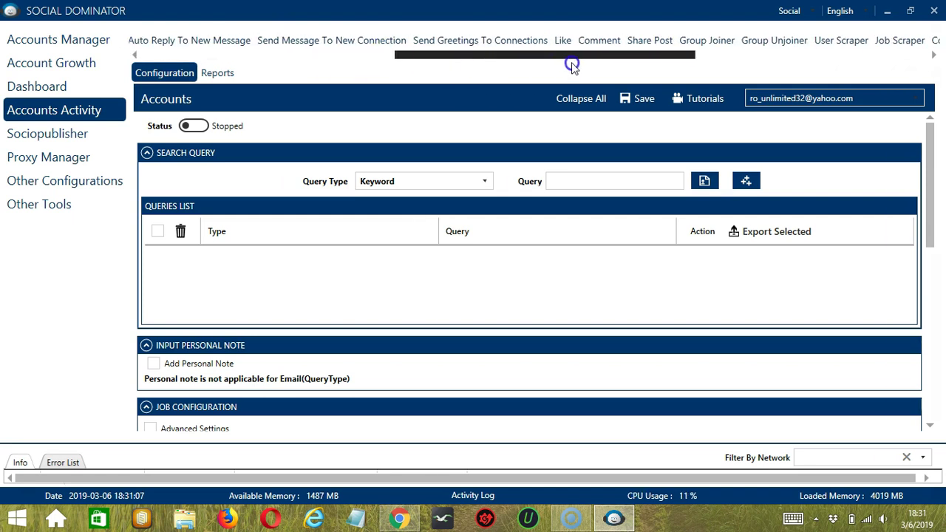
{"action": "left_click", "coordinate": [892, 44]}
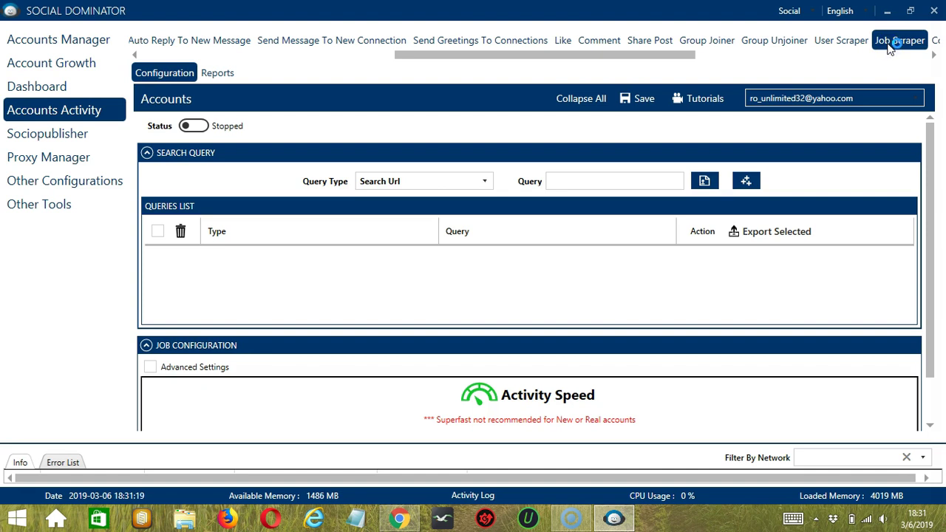
{"action": "left_click", "coordinate": [885, 47]}
{"action": "left_click", "coordinate": [484, 181]}
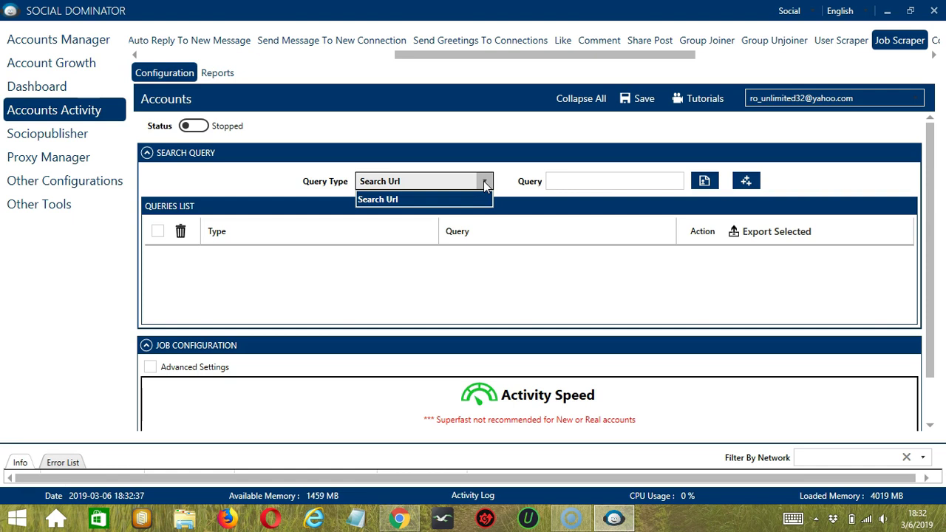
{"action": "left_click", "coordinate": [487, 191]}
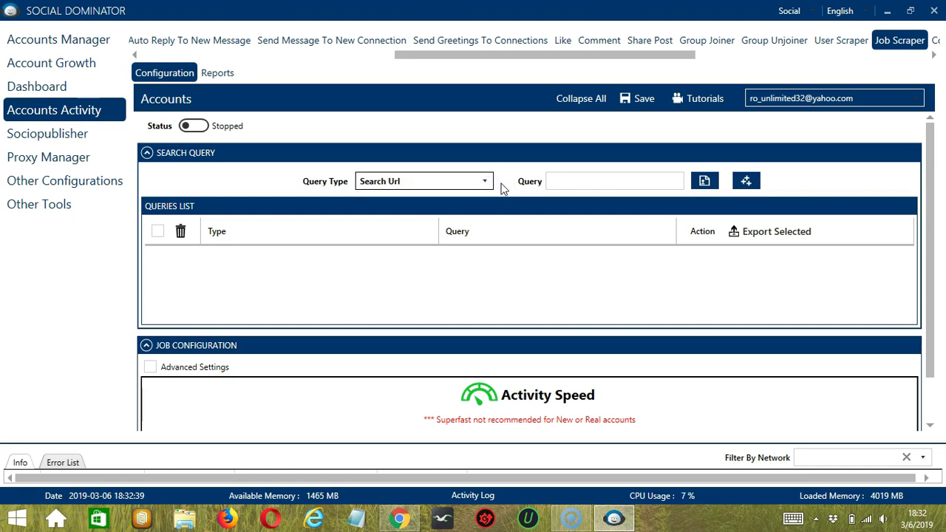
{"action": "left_click", "coordinate": [568, 182]}
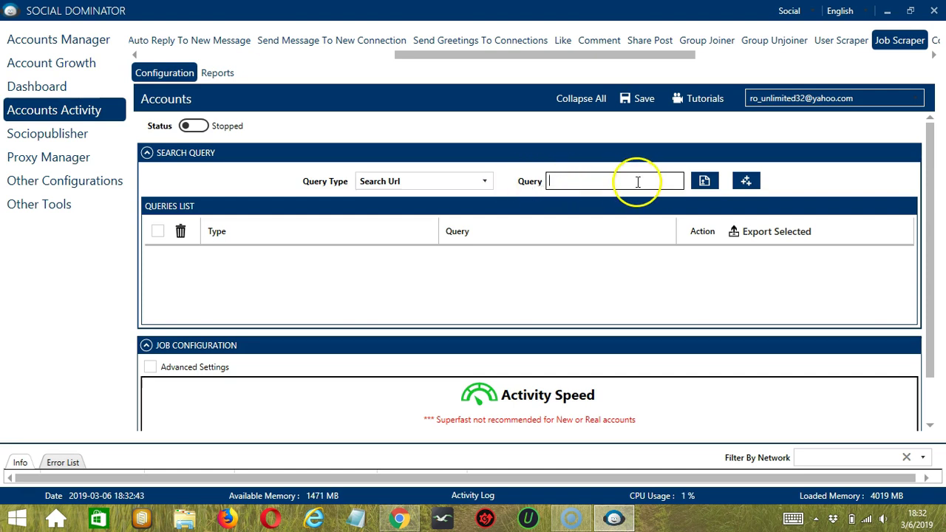
{"action": "left_click", "coordinate": [705, 182]}
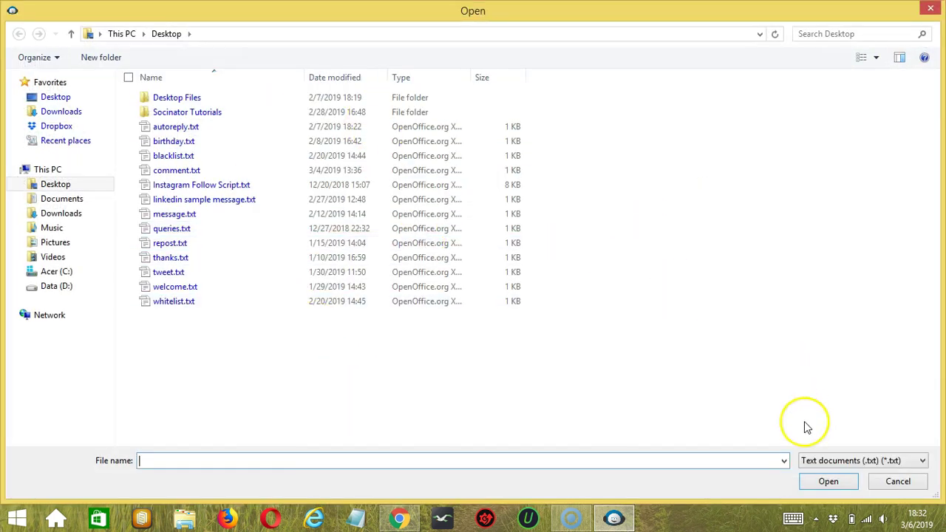
{"action": "left_click", "coordinate": [890, 481]}
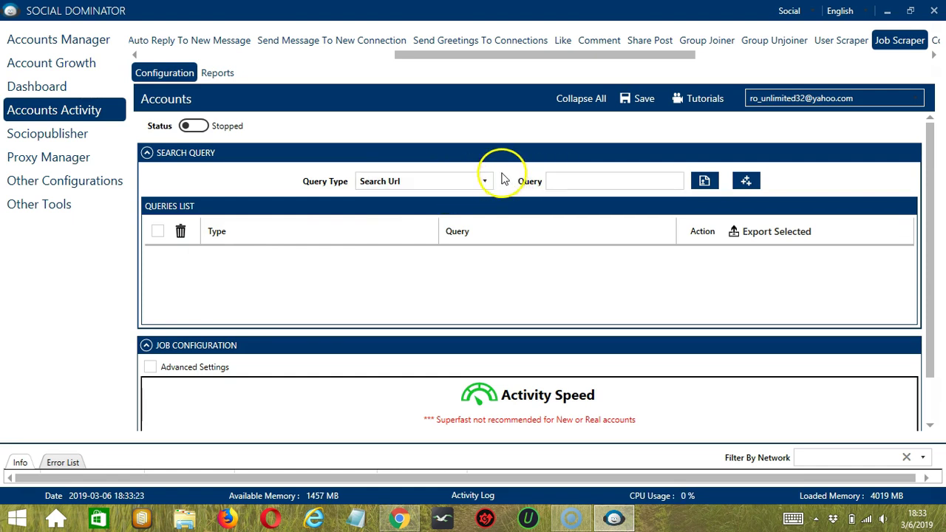
- Switch to Chrome and narrow the LinkedIn search results for "digital marketing" to jobs
{"action": "left_click", "coordinate": [398, 517]}
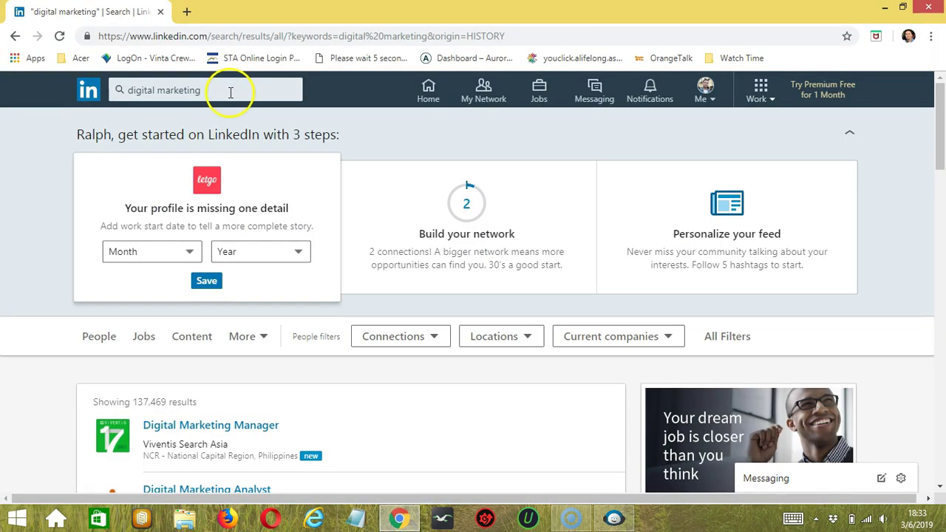
{"action": "left_click", "coordinate": [225, 90]}
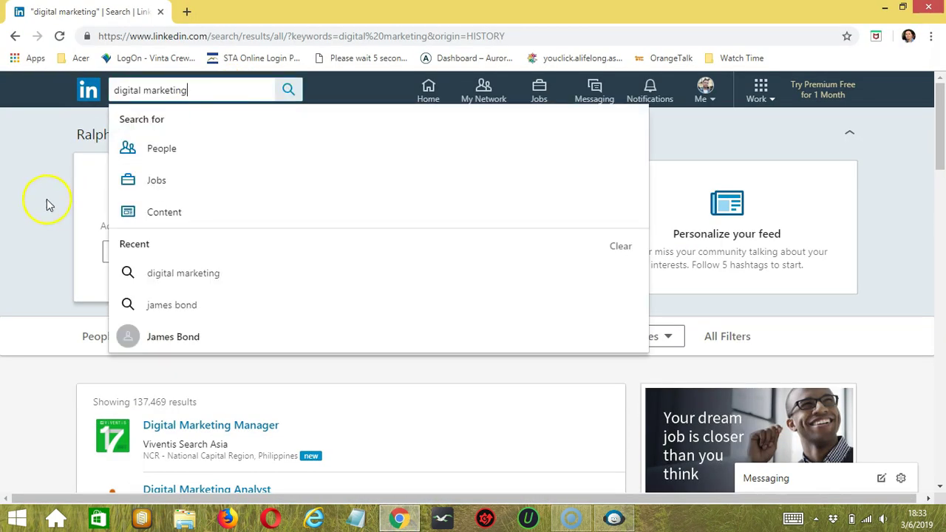
{"action": "left_click", "coordinate": [39, 217]}
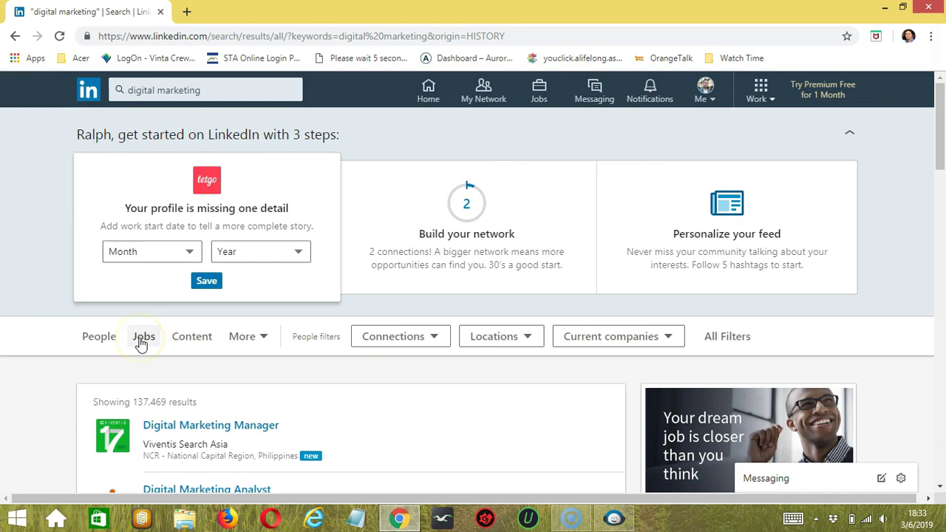
{"action": "left_click", "coordinate": [141, 343]}
{"action": "left_click", "coordinate": [57, 289]}
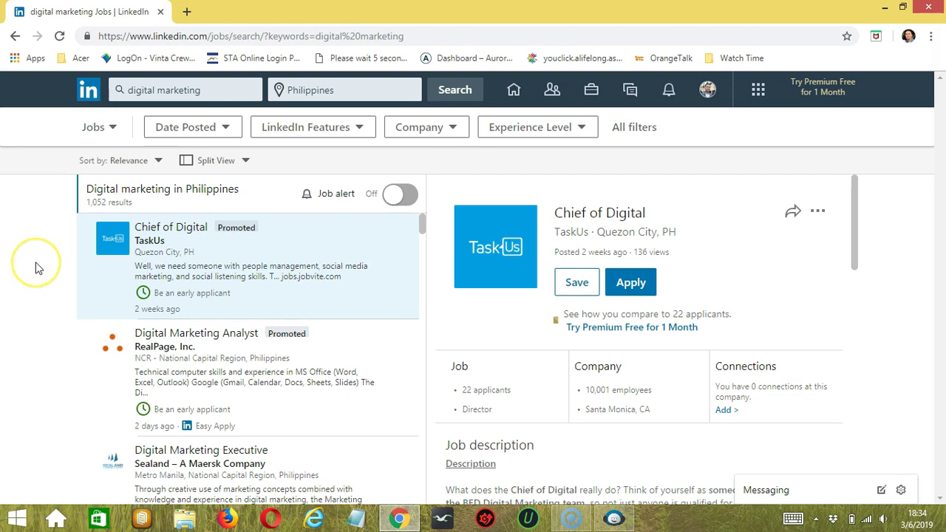
- Copy the digital marketing jobs URL and add it as a Search Url query in Social Dominator's Job Scraper
{"action": "left_click", "coordinate": [260, 36]}
{"action": "left_click", "coordinate": [614, 518]}
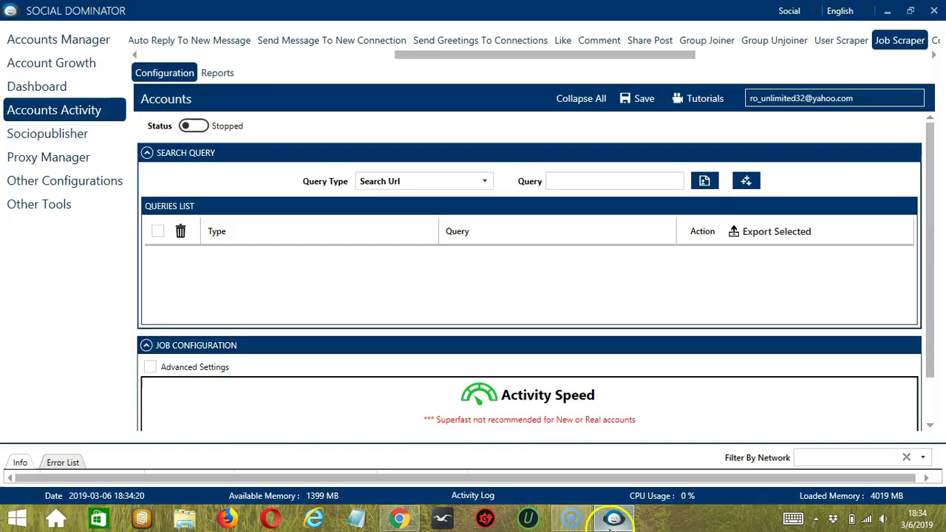
{"action": "left_click", "coordinate": [598, 184]}
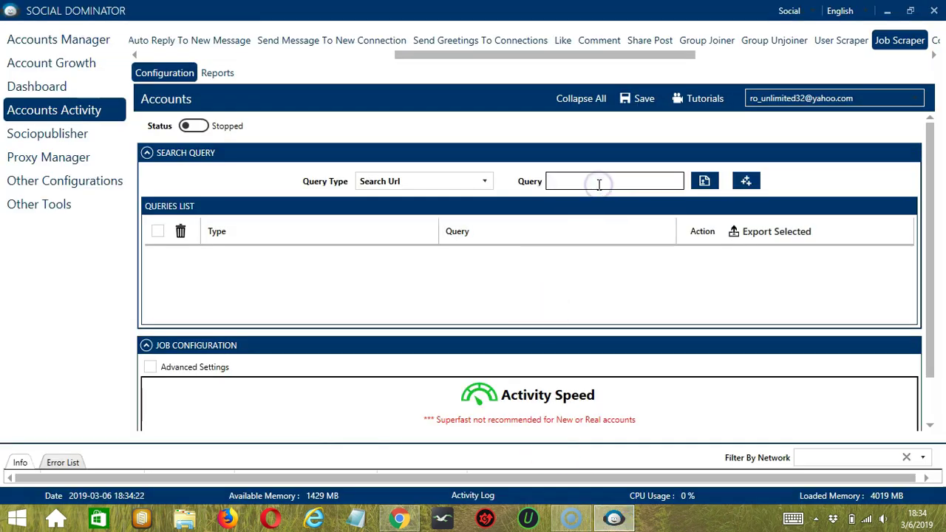
{"action": "key", "text": "ctrl+v"}
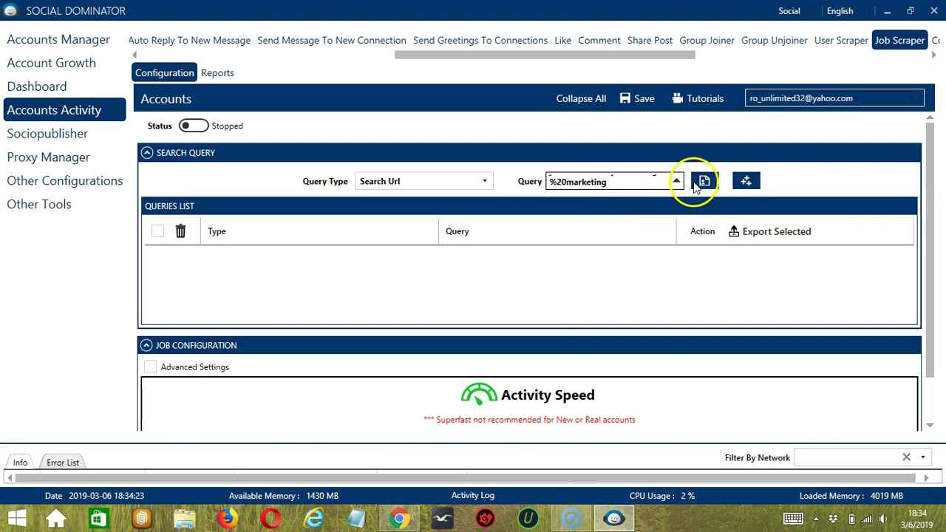
{"action": "left_click", "coordinate": [746, 181]}
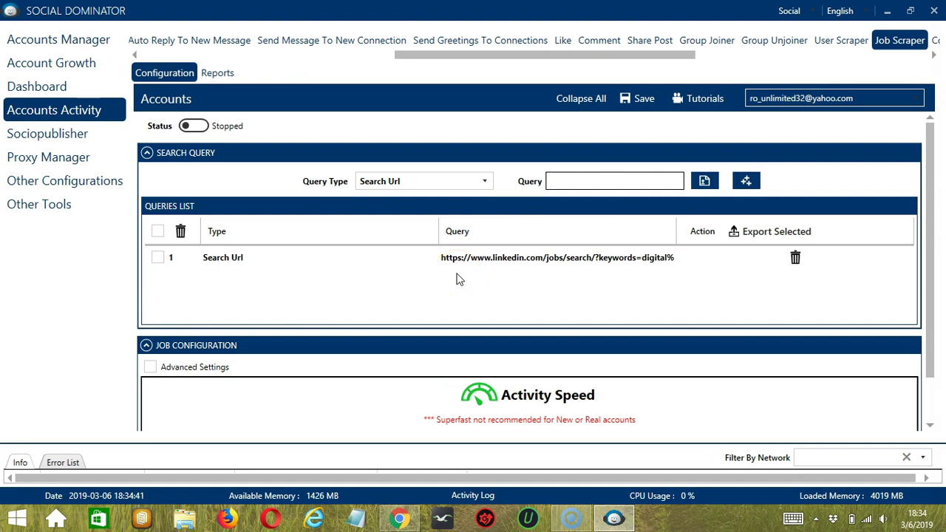
- Switch back to Chrome and search LinkedIn jobs in the Philippines for "public relations"
{"action": "key", "text": "alt+Tab"}
{"action": "triple_click", "coordinate": [224, 92]}
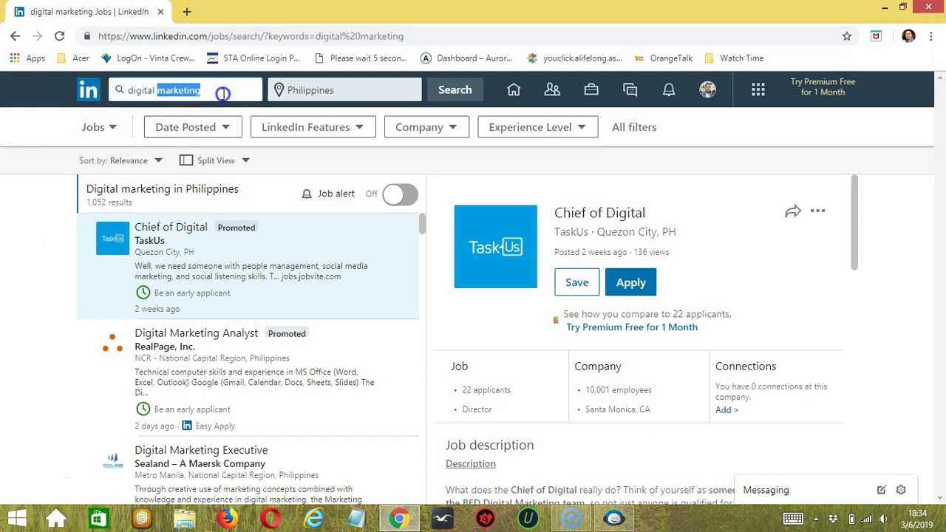
{"action": "type", "text": "public "}
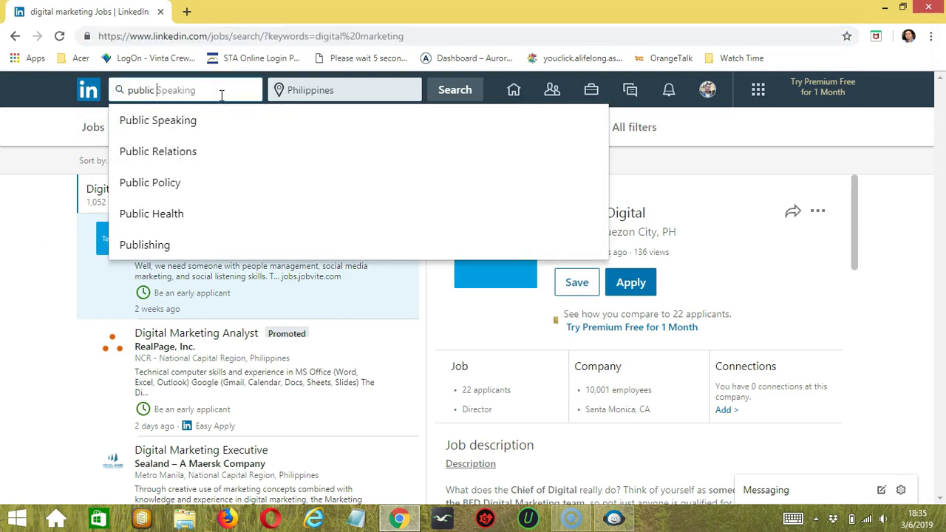
{"action": "type", "text": "relations"}
{"action": "key", "text": "Return"}
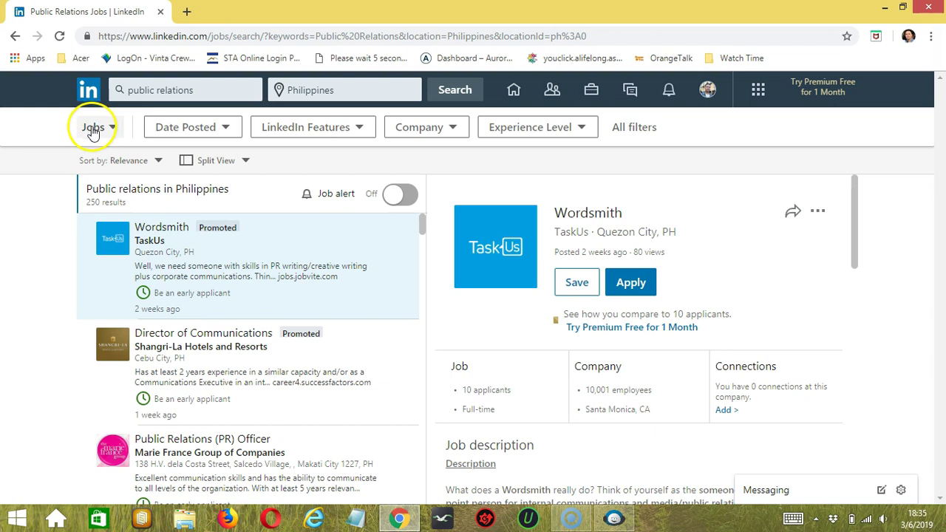
- Copy the public relations jobs URL and add it as a second Search Url query in Social Dominator
{"action": "left_click", "coordinate": [238, 41]}
{"action": "key", "text": "ctrl+c"}
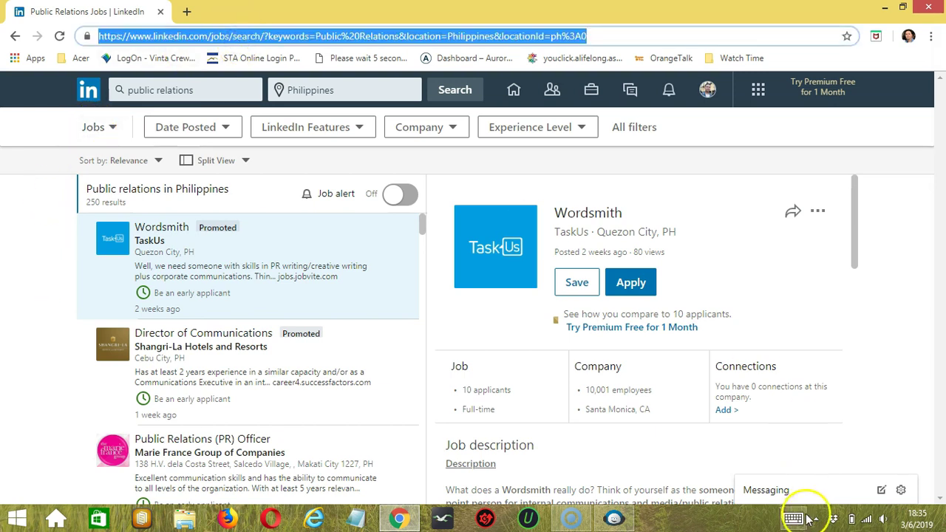
{"action": "left_click", "coordinate": [613, 518]}
{"action": "left_click", "coordinate": [606, 188]}
{"action": "key", "text": "ctrl+v"}
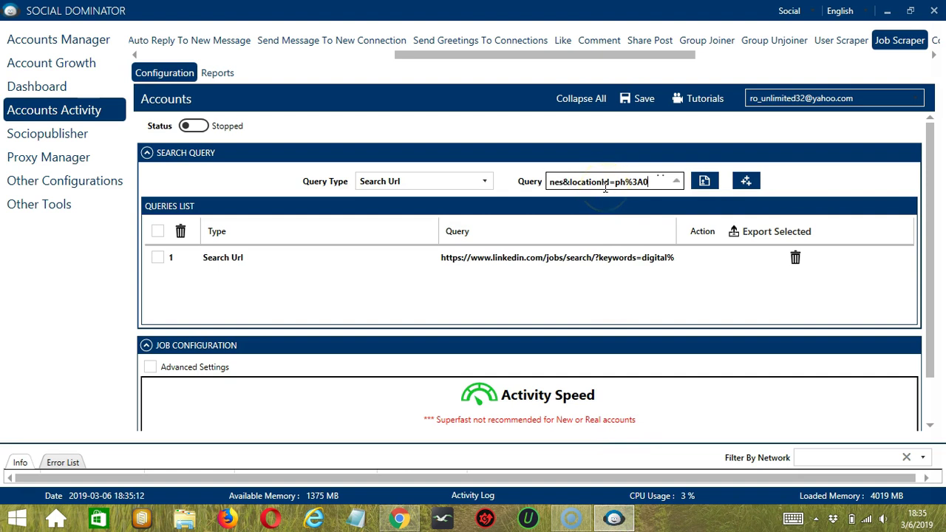
{"action": "left_click", "coordinate": [745, 181]}
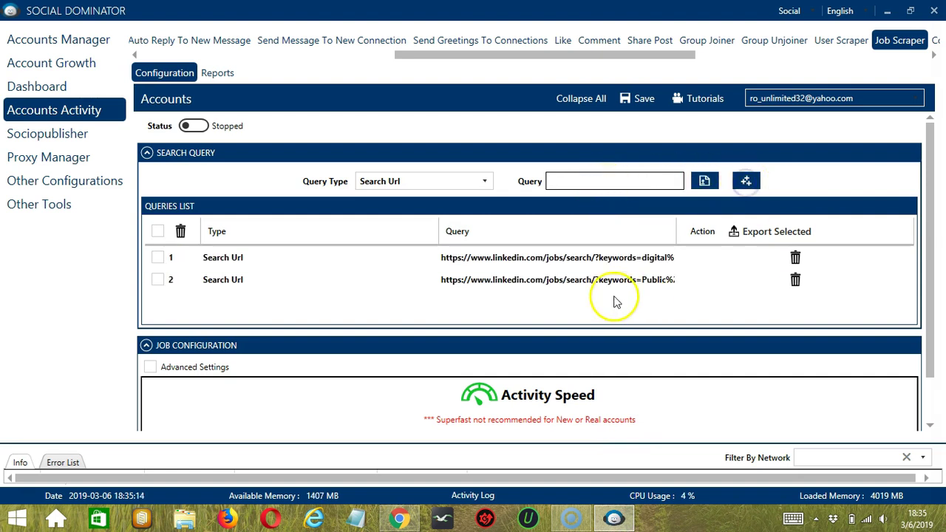
- Delete the public relations search URL from the queries list
{"action": "left_click", "coordinate": [536, 286]}
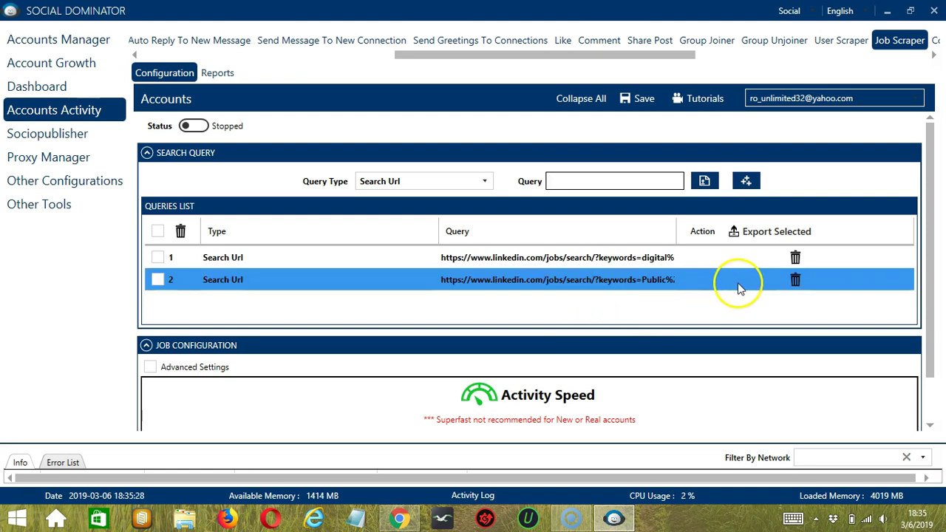
{"action": "left_click", "coordinate": [795, 281]}
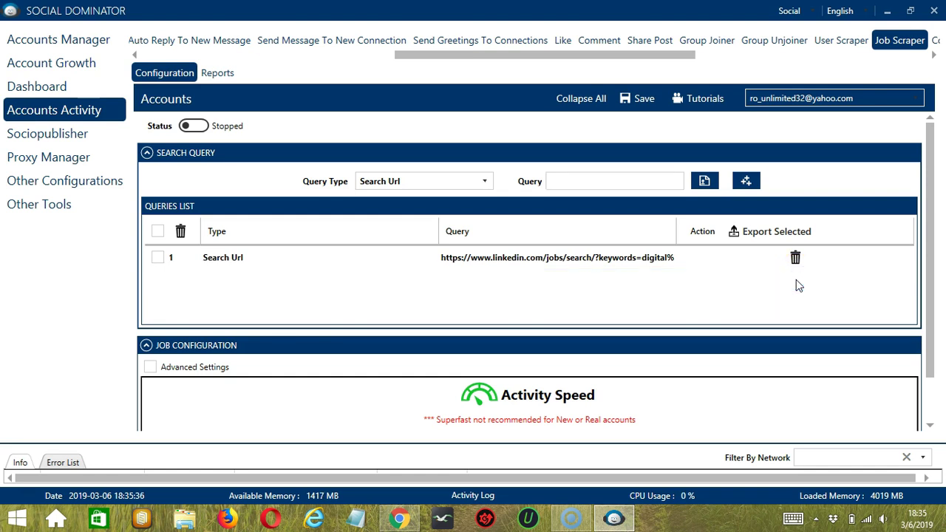
- Try the Medium and Fast activity speeds in the job configuration, finally setting the speed to Superfast
{"action": "scroll", "coordinate": [268, 312], "scroll_direction": "down", "scroll_amount": 2}
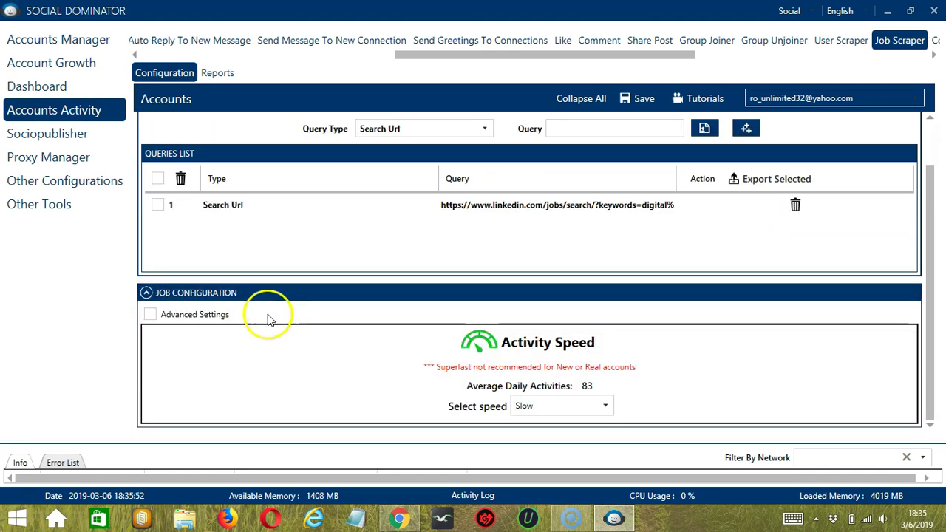
{"action": "left_click", "coordinate": [330, 330]}
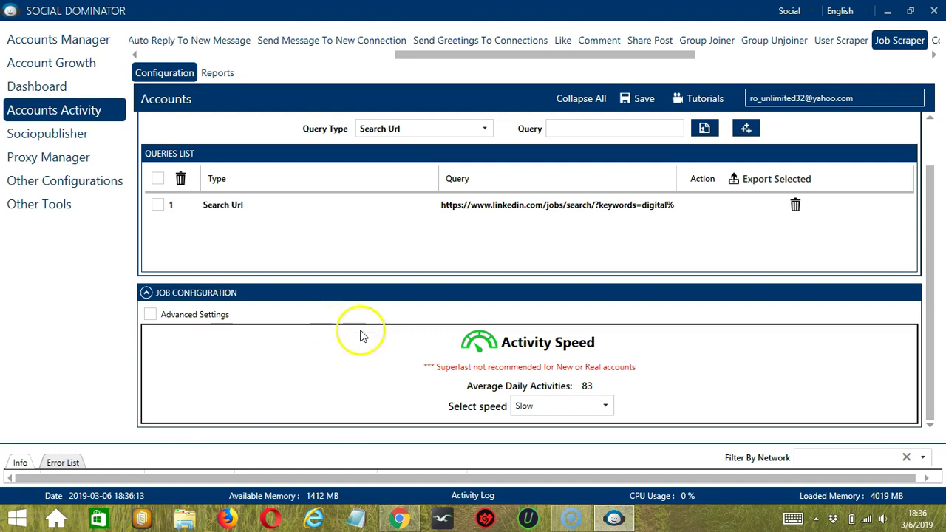
{"action": "left_click", "coordinate": [604, 407]}
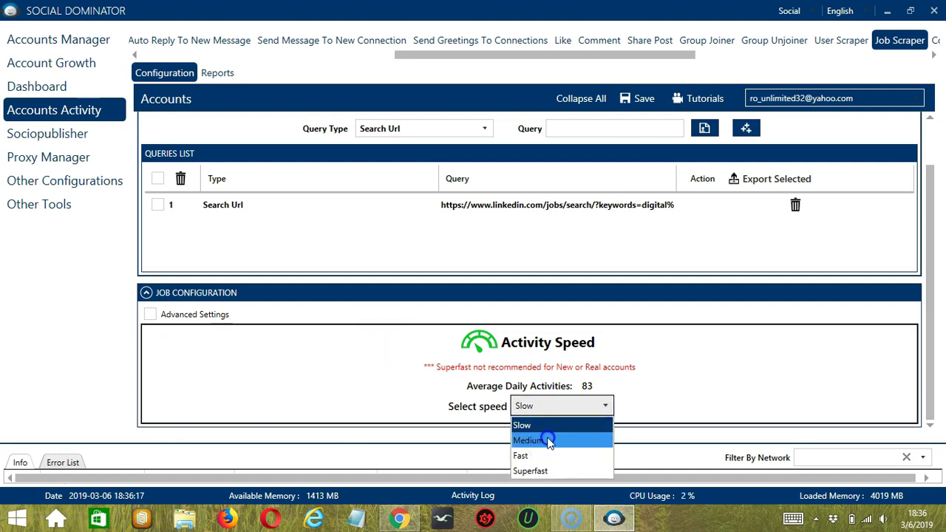
{"action": "left_click", "coordinate": [548, 440]}
{"action": "left_click", "coordinate": [606, 405]}
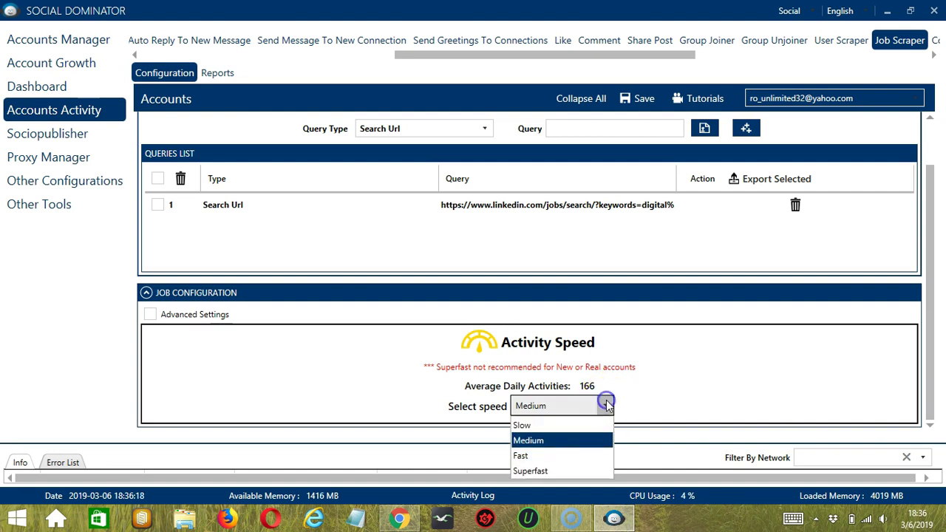
{"action": "left_click", "coordinate": [563, 453]}
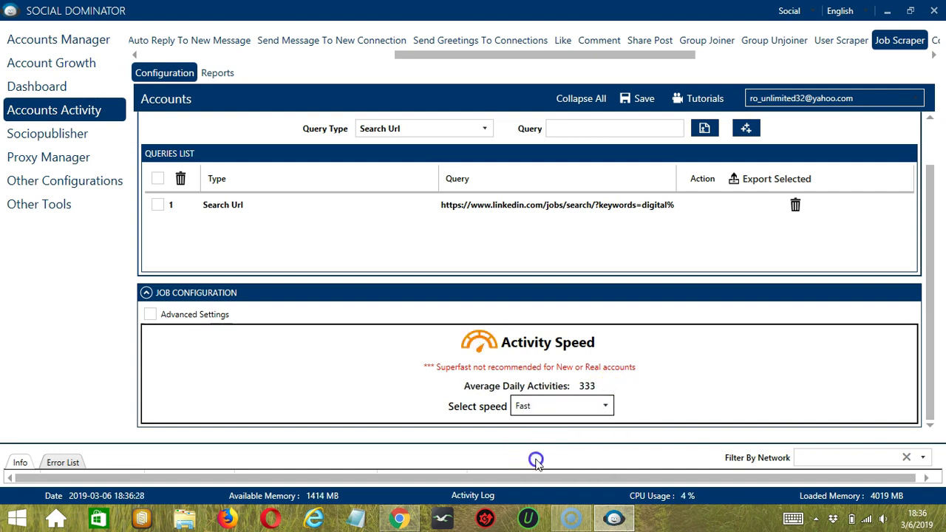
{"action": "left_click", "coordinate": [583, 406]}
{"action": "left_click", "coordinate": [538, 470]}
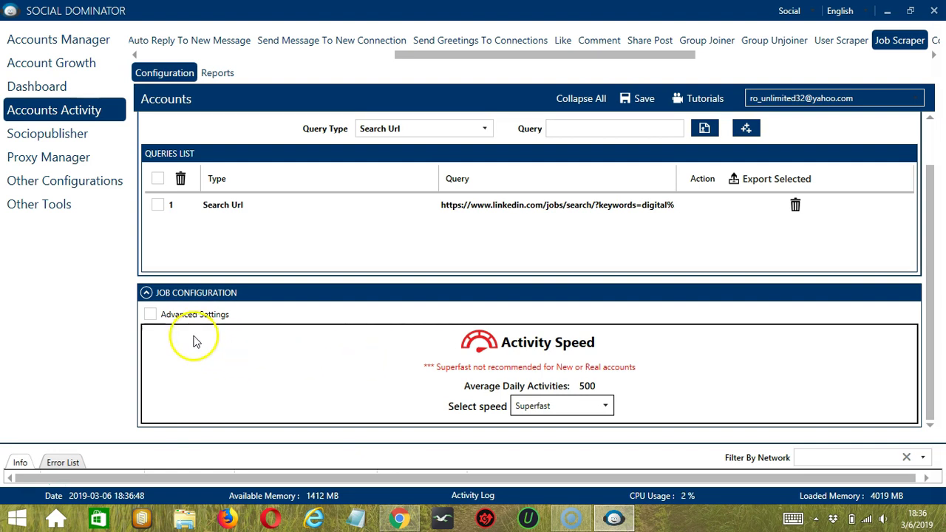
- Enable the advanced settings of the job configuration and turn on the daily scraping increase option
{"action": "left_click", "coordinate": [151, 316]}
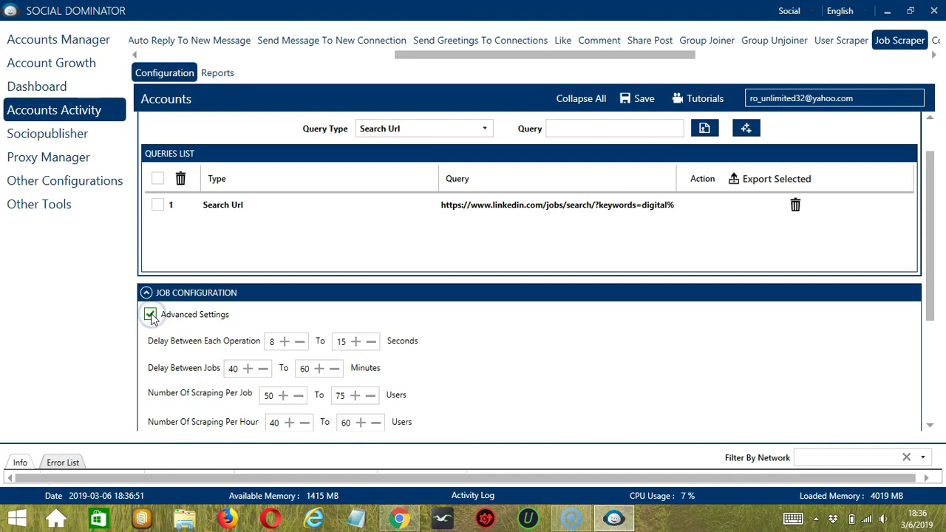
{"action": "scroll", "coordinate": [166, 194], "scroll_direction": "down", "scroll_amount": 3}
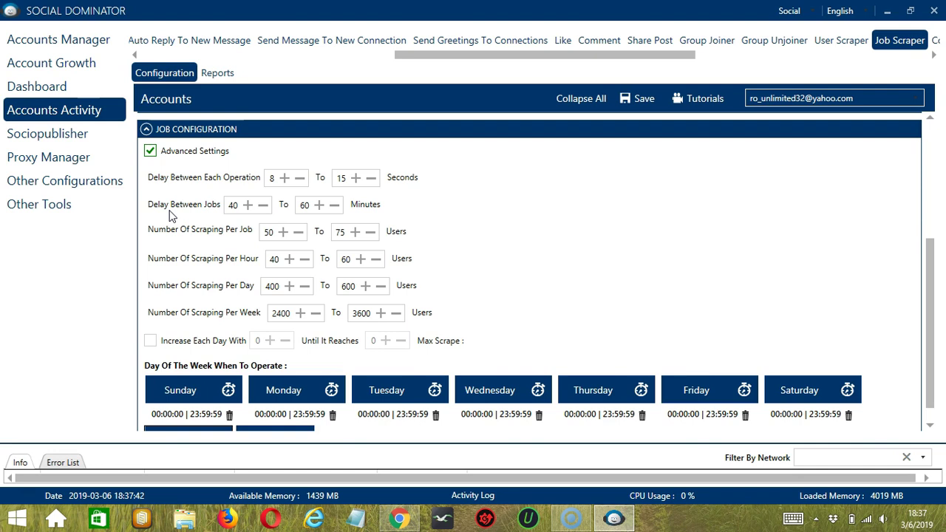
{"action": "left_click", "coordinate": [191, 239]}
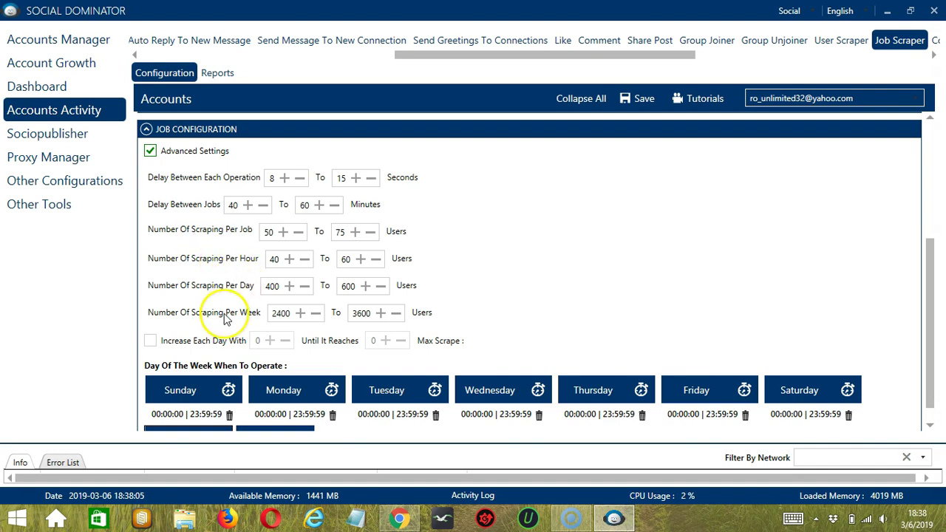
{"action": "left_click", "coordinate": [150, 341]}
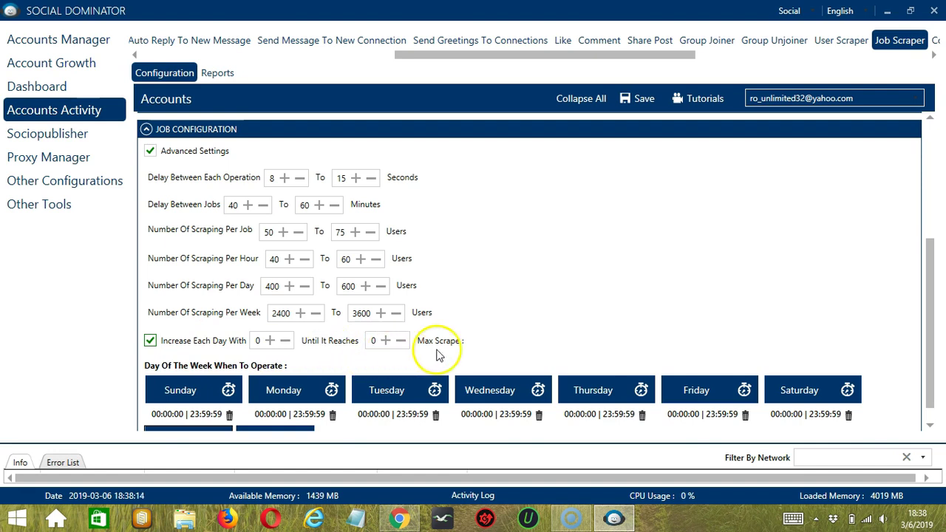
- Replace Monday's operating interval with one running from 12:00:00 AM to 1:59:59 AM
{"action": "left_click", "coordinate": [930, 425]}
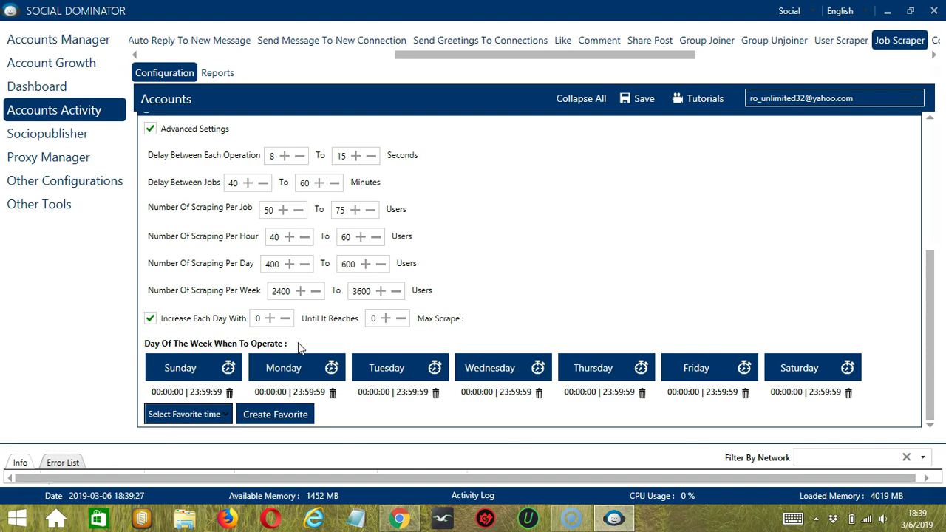
{"action": "left_click", "coordinate": [333, 393]}
{"action": "left_click", "coordinate": [332, 392]}
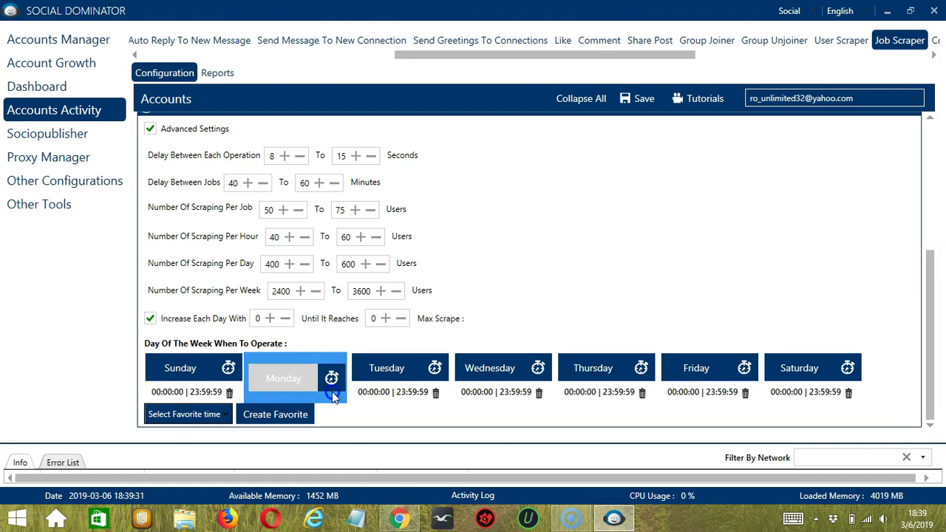
{"action": "left_click", "coordinate": [308, 381]}
{"action": "left_click", "coordinate": [306, 382]}
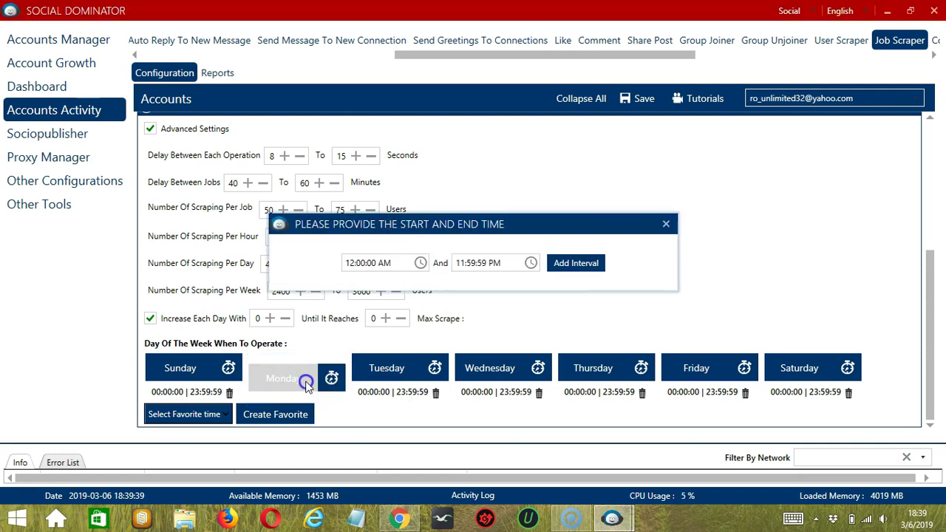
{"action": "left_click", "coordinate": [456, 260]}
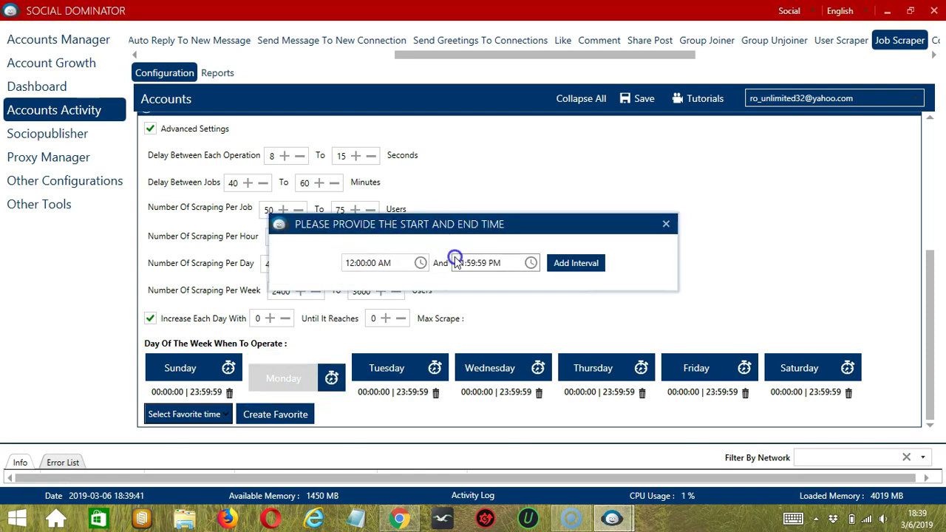
{"action": "key", "text": "Delete"}
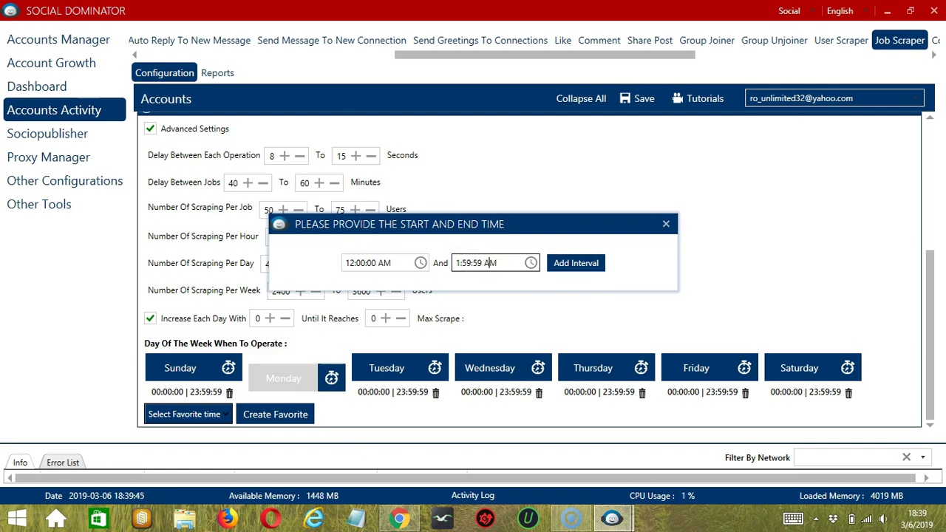
{"action": "left_click", "coordinate": [573, 264]}
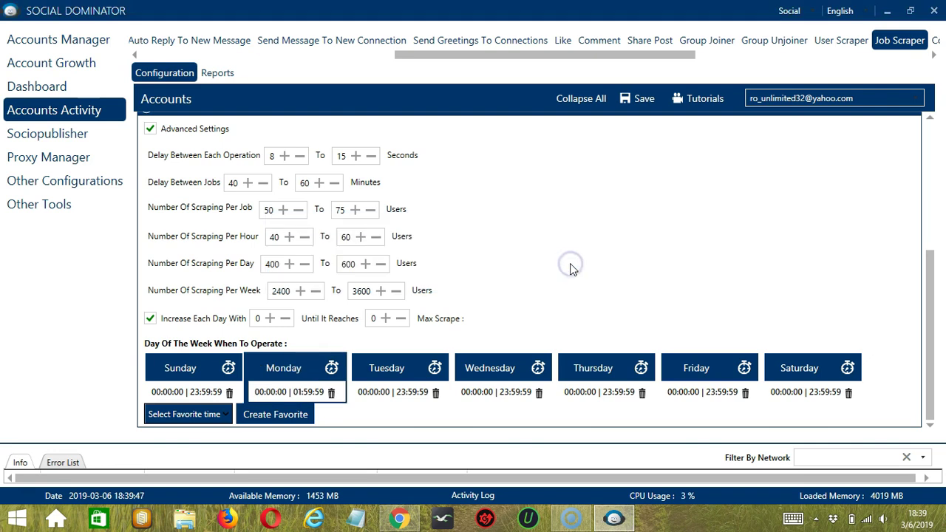
- Add a second Monday operating interval from 2:00:00 AM to 11:59:59 PM
{"action": "left_click", "coordinate": [311, 368]}
{"action": "left_click", "coordinate": [348, 261]}
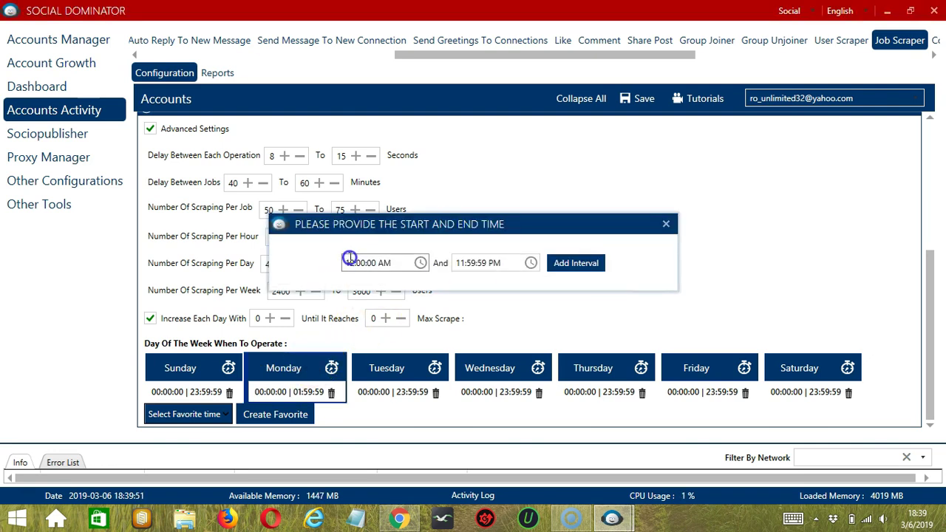
{"action": "type", "text": "2"}
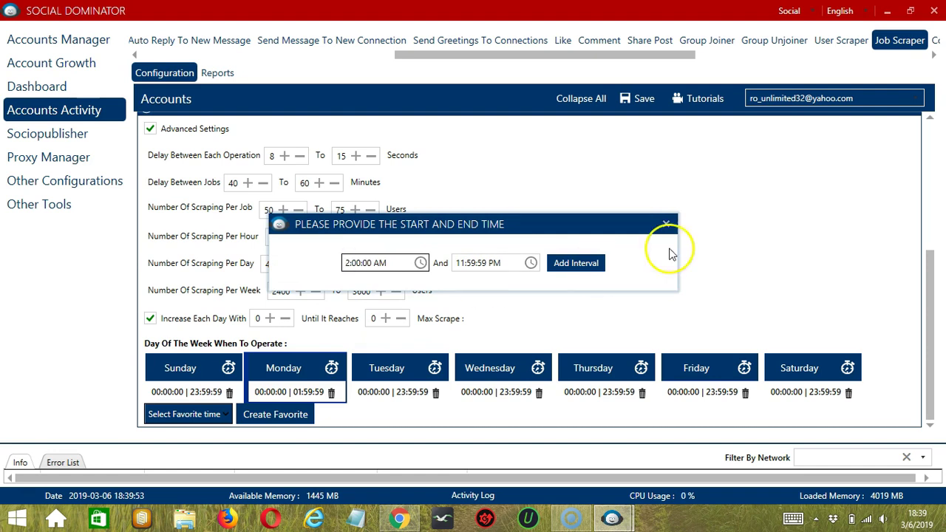
{"action": "left_click", "coordinate": [575, 263]}
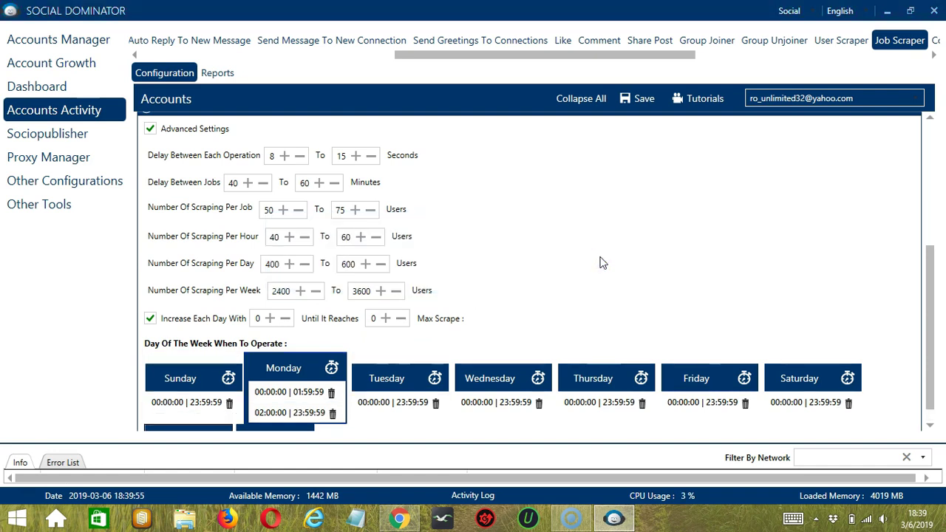
{"action": "scroll", "coordinate": [321, 347], "scroll_direction": "down", "scroll_amount": 1}
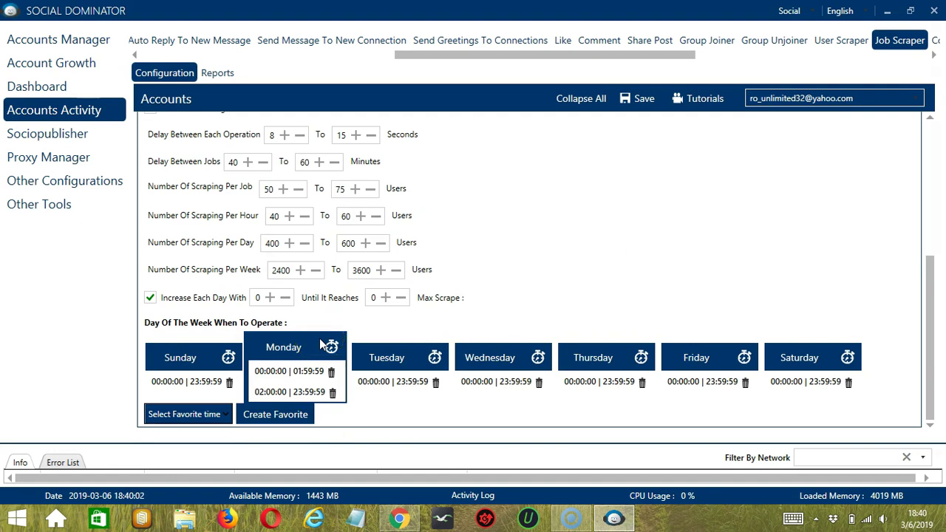
- Save the weekly schedule as a favorite time named "LinkedIn Job Scraper" and look for it among the saved favorite times
{"action": "left_click", "coordinate": [370, 418]}
{"action": "left_click", "coordinate": [296, 414]}
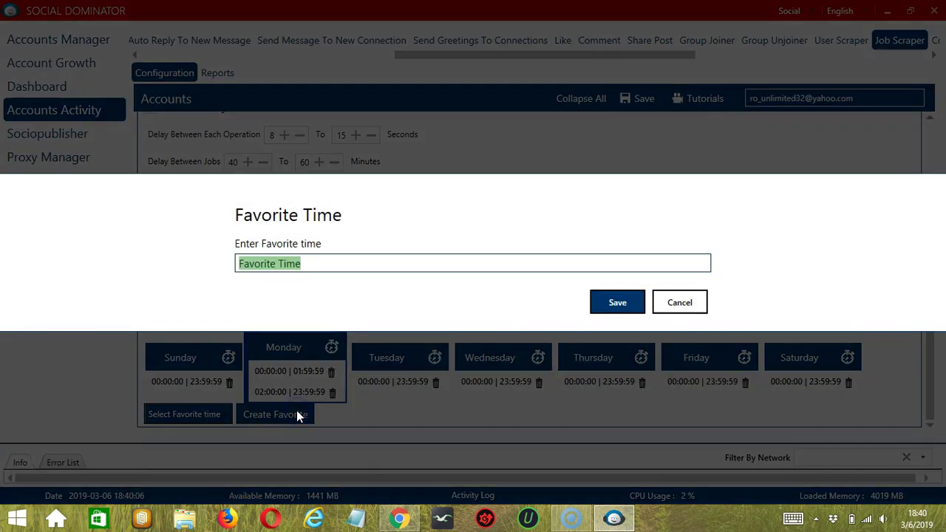
{"action": "type", "text": "LinkedI"}
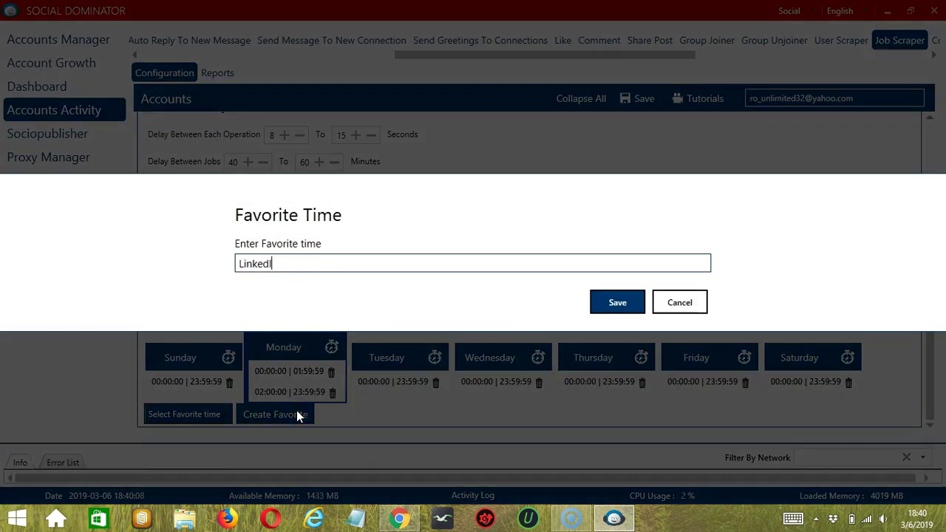
{"action": "type", "text": "n"}
{"action": "left_click", "coordinate": [306, 410]}
{"action": "type", "text": "Job Scraper"}
{"action": "left_click", "coordinate": [619, 303]}
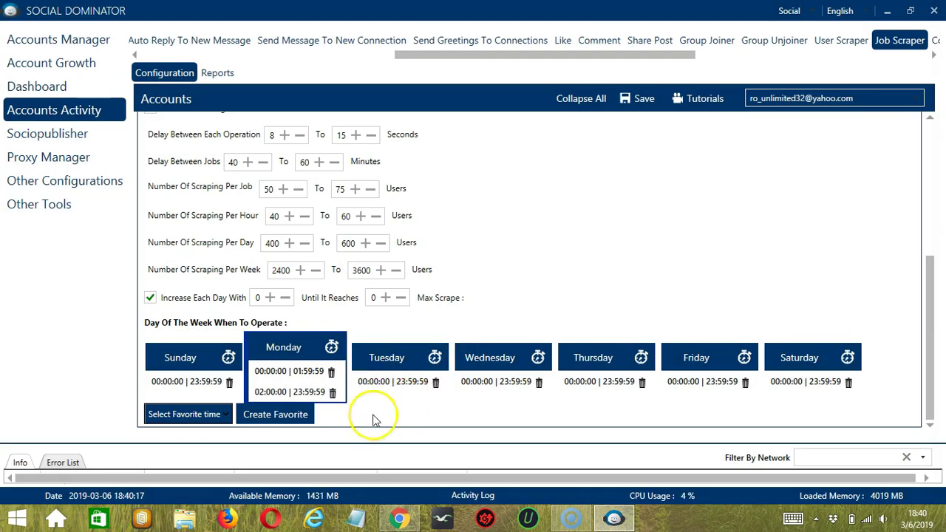
{"action": "left_click", "coordinate": [222, 415]}
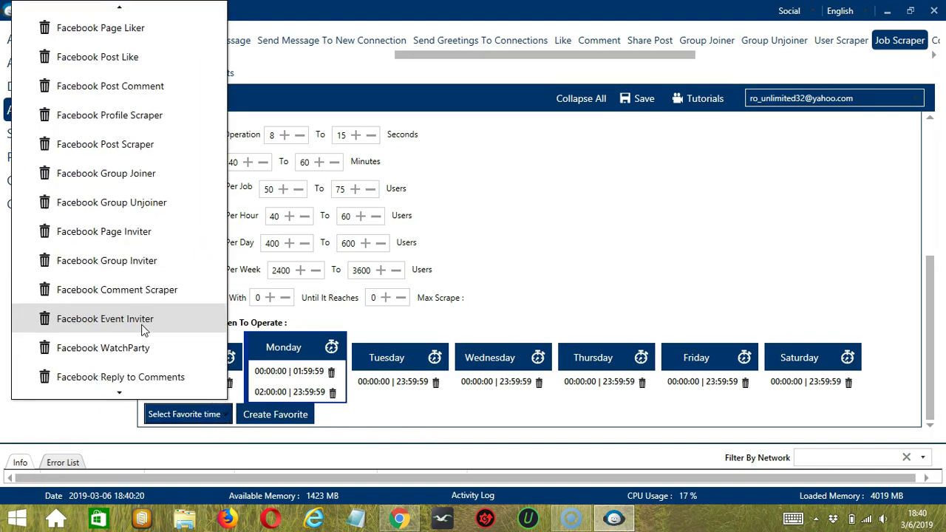
{"action": "scroll", "coordinate": [144, 330], "scroll_direction": "down", "scroll_amount": 5}
{"action": "left_click", "coordinate": [117, 390]}
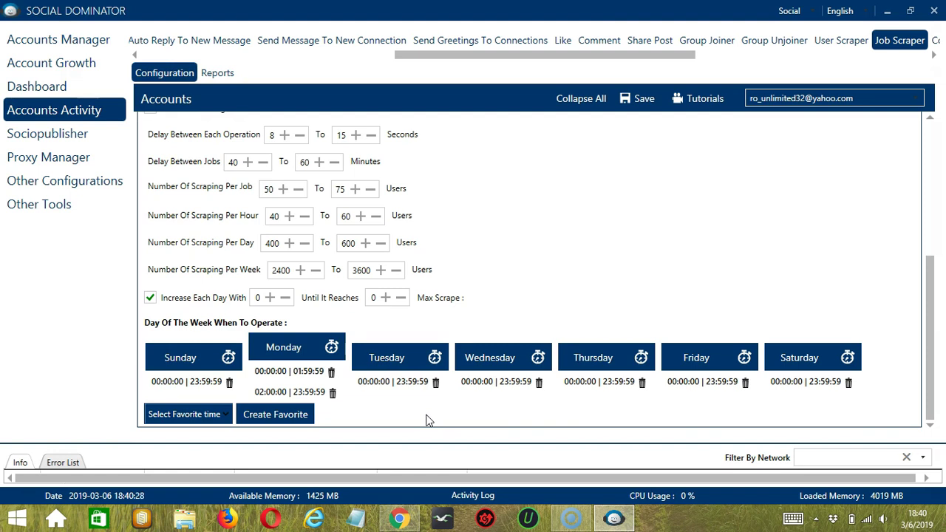
- Save the Job Scraper configuration for the account and switch the activity's status to Active
{"action": "left_click", "coordinate": [929, 127]}
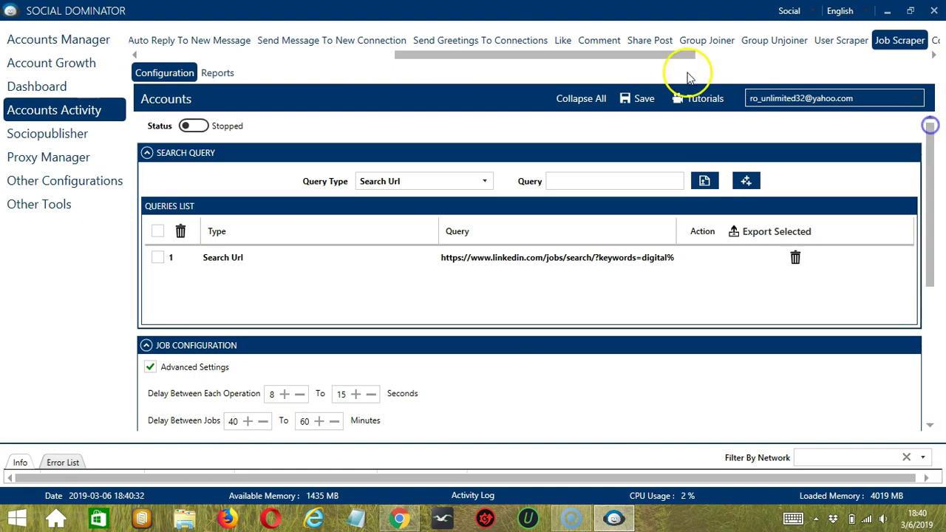
{"action": "left_click", "coordinate": [655, 99]}
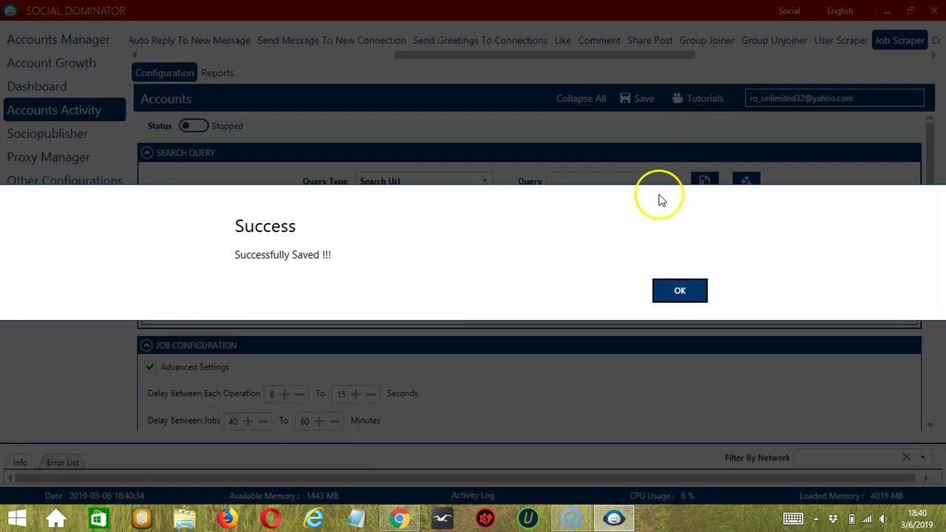
{"action": "left_click", "coordinate": [670, 289]}
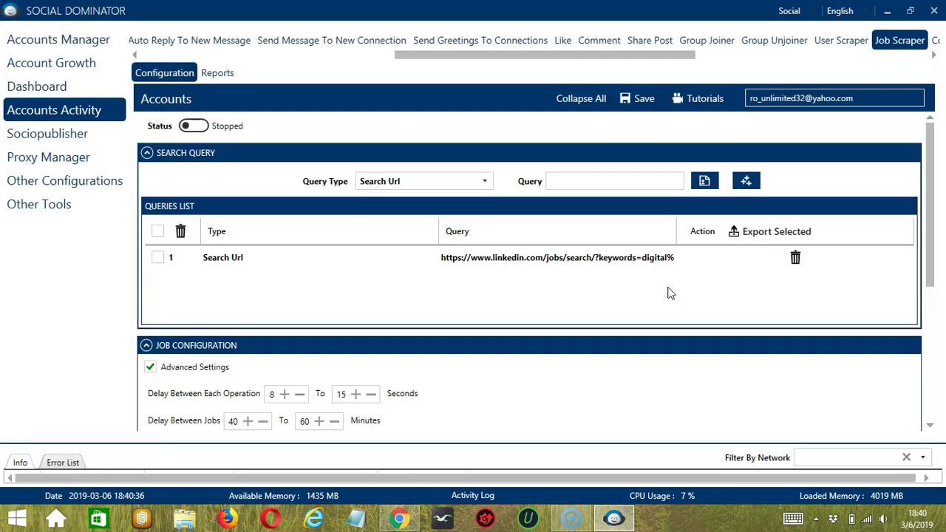
{"action": "left_click", "coordinate": [204, 130]}
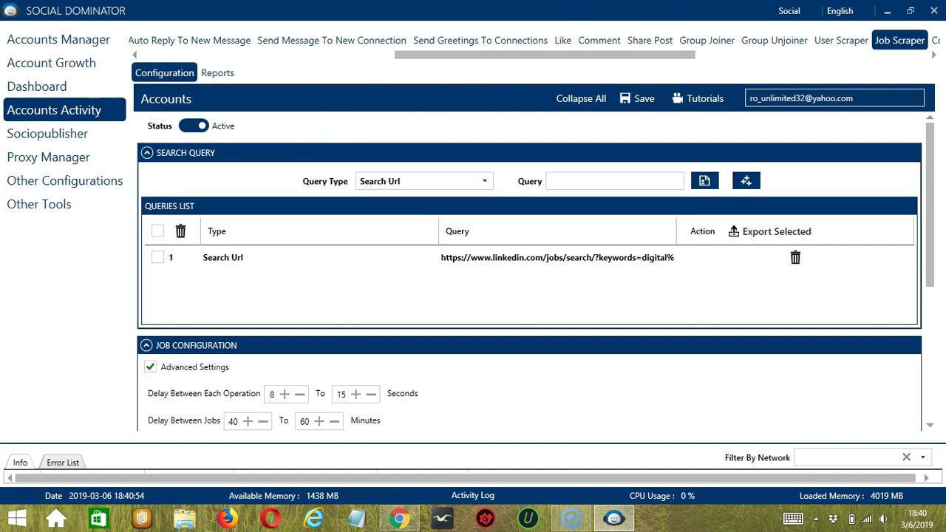
- Change the network from Social to LinkedIn and open the Job Scraper campaign setup
{"action": "left_click", "coordinate": [814, 12]}
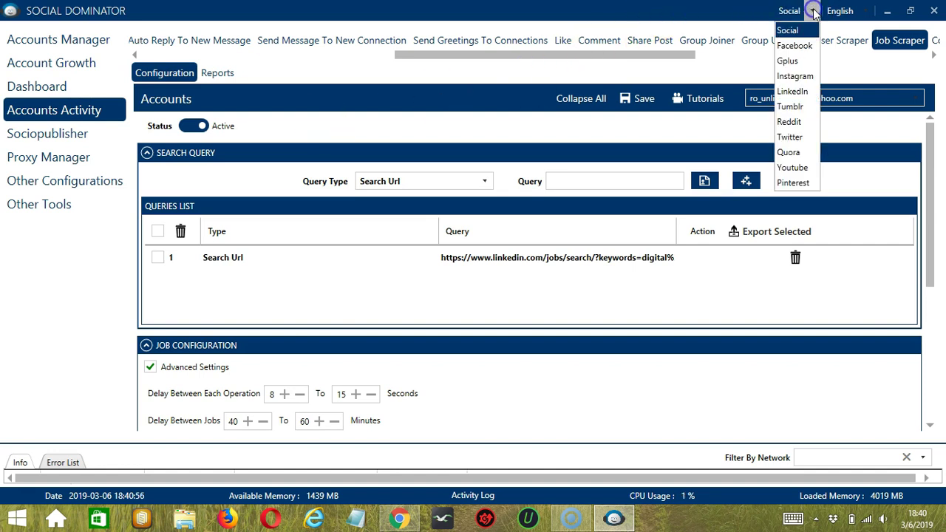
{"action": "left_click", "coordinate": [791, 91]}
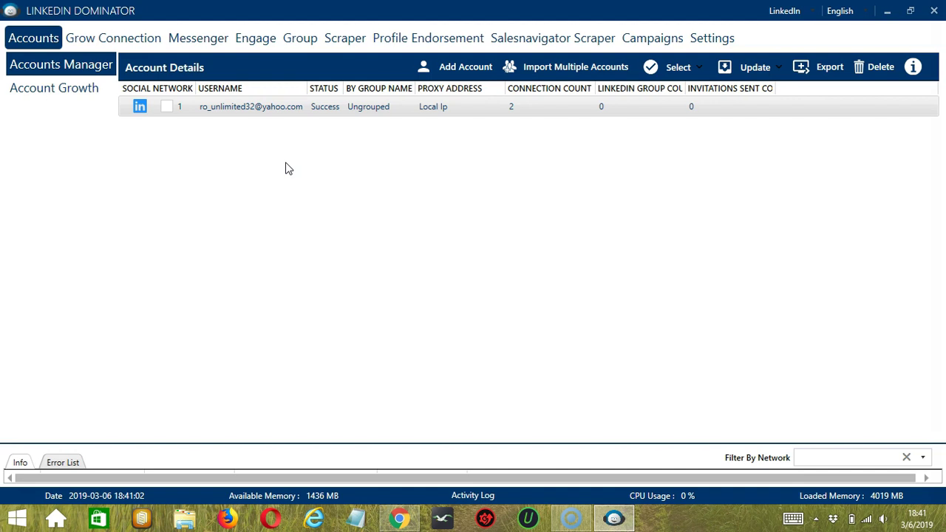
{"action": "left_click", "coordinate": [347, 39]}
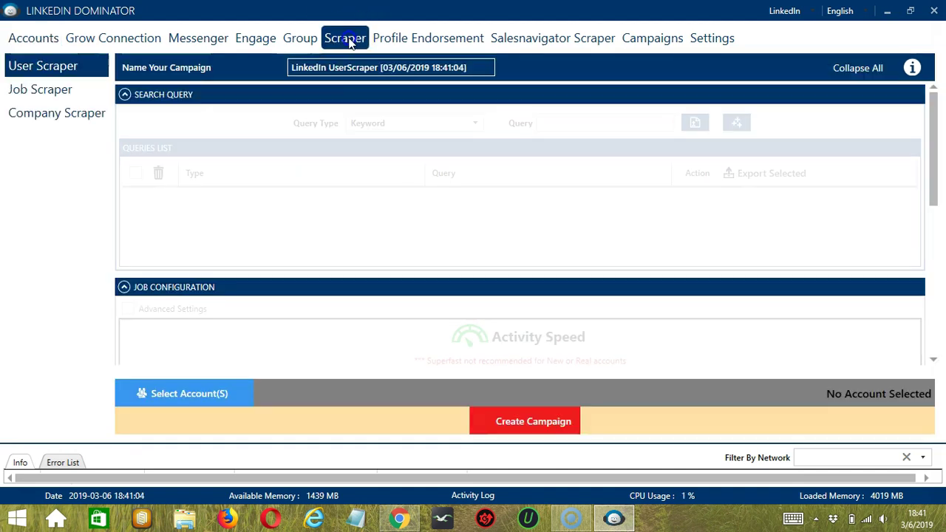
{"action": "left_click", "coordinate": [35, 92]}
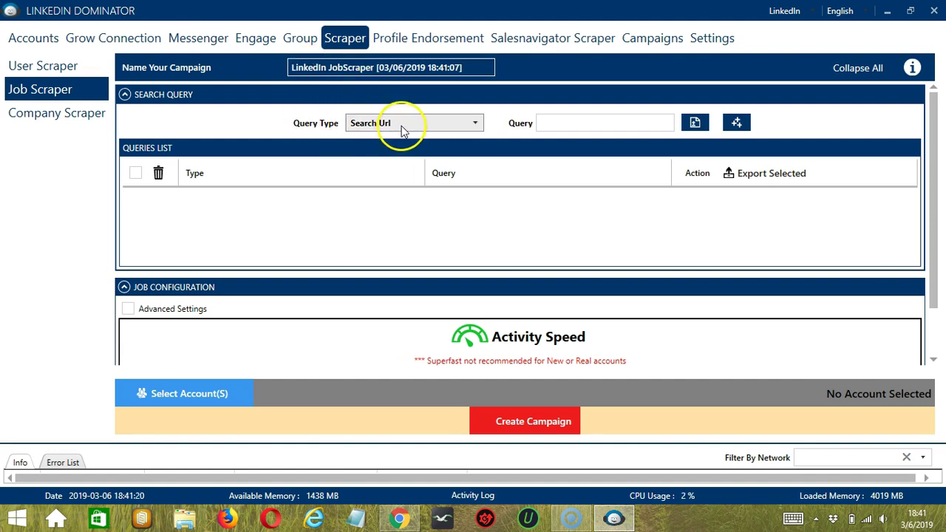
- Add the copied public relations jobs URL to the campaign as a Search Url query
{"action": "left_click", "coordinate": [575, 123]}
{"action": "key", "text": "ctrl+v"}
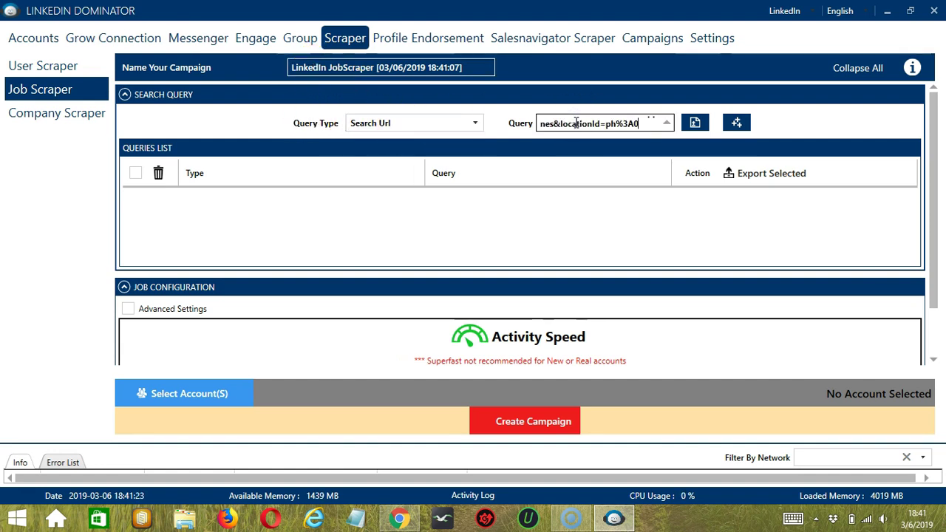
{"action": "left_click", "coordinate": [736, 122]}
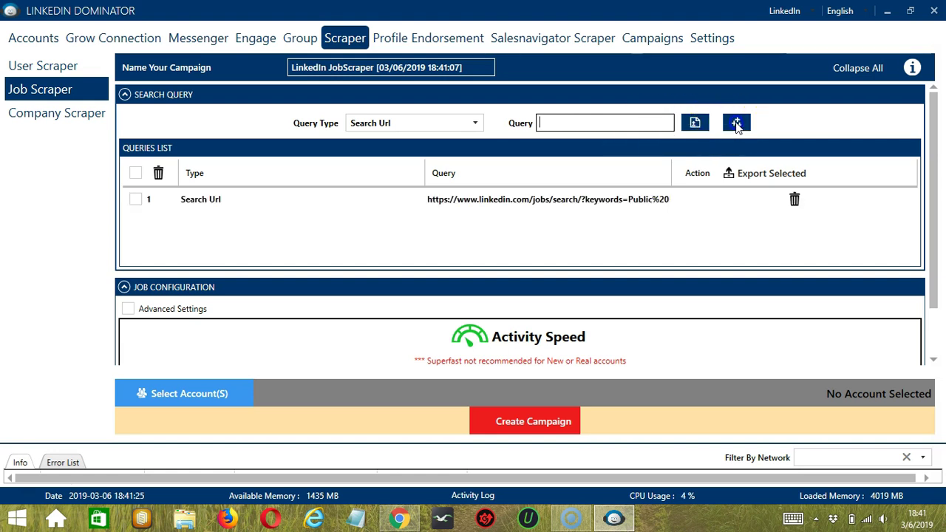
- Assign the listed LinkedIn account to the Job Scraper campaign and save the account selection
{"action": "scroll", "coordinate": [931, 348], "scroll_direction": "down", "scroll_amount": 2}
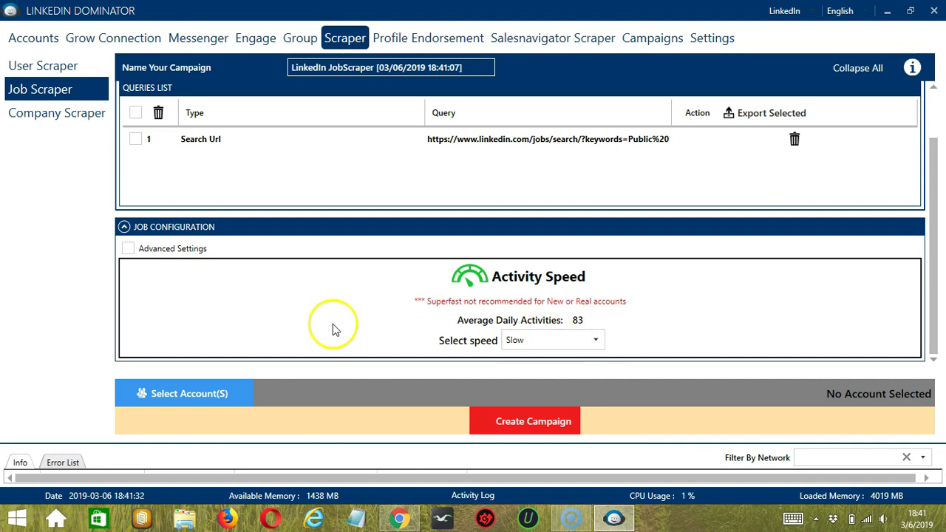
{"action": "left_click", "coordinate": [241, 400]}
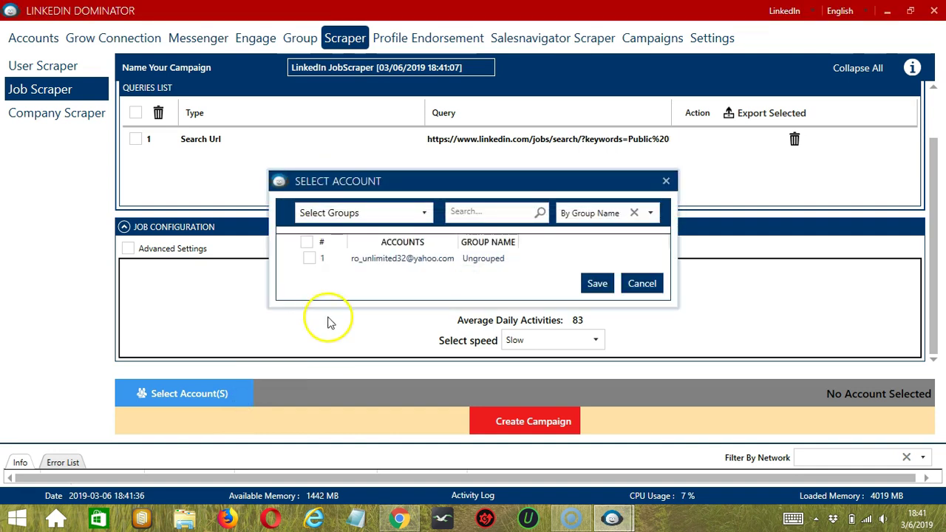
{"action": "left_click", "coordinate": [310, 259]}
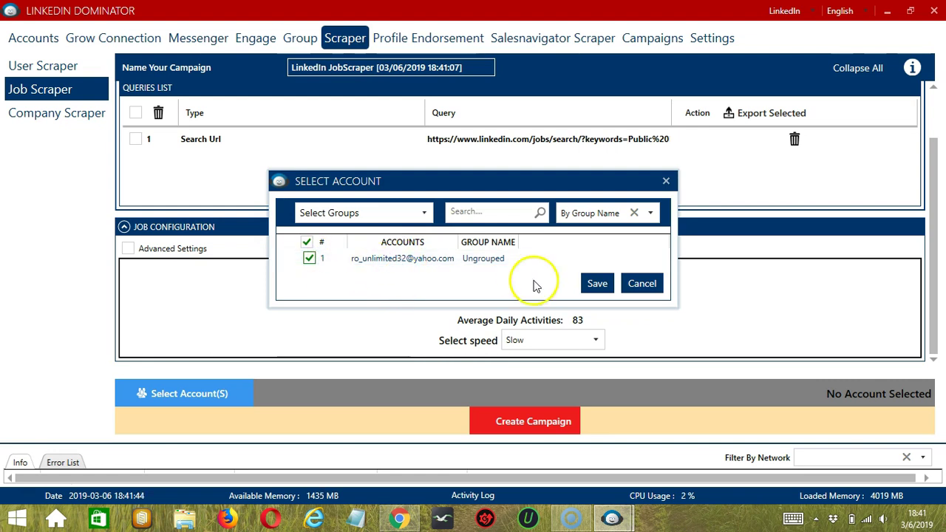
{"action": "left_click", "coordinate": [597, 284]}
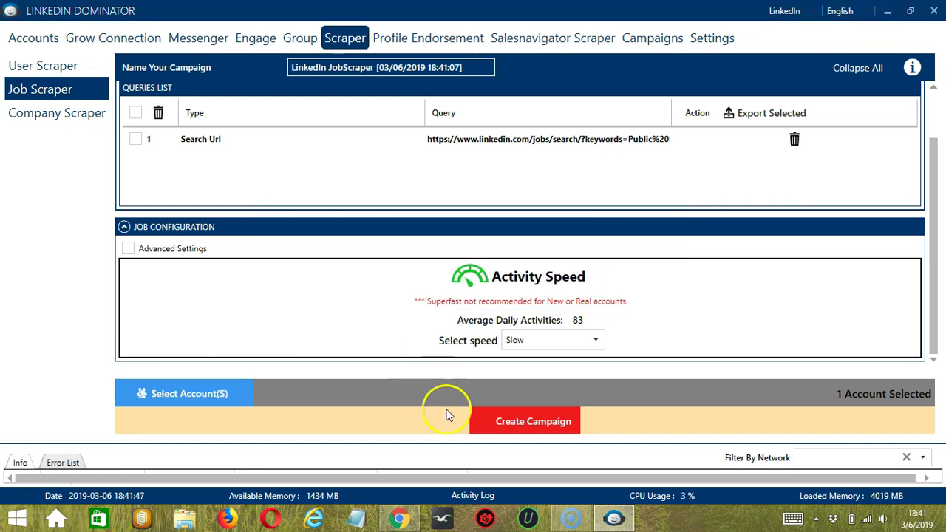
- Create the Job Scraper campaign, overriding the account's existing JobScraper settings
{"action": "left_click", "coordinate": [489, 421]}
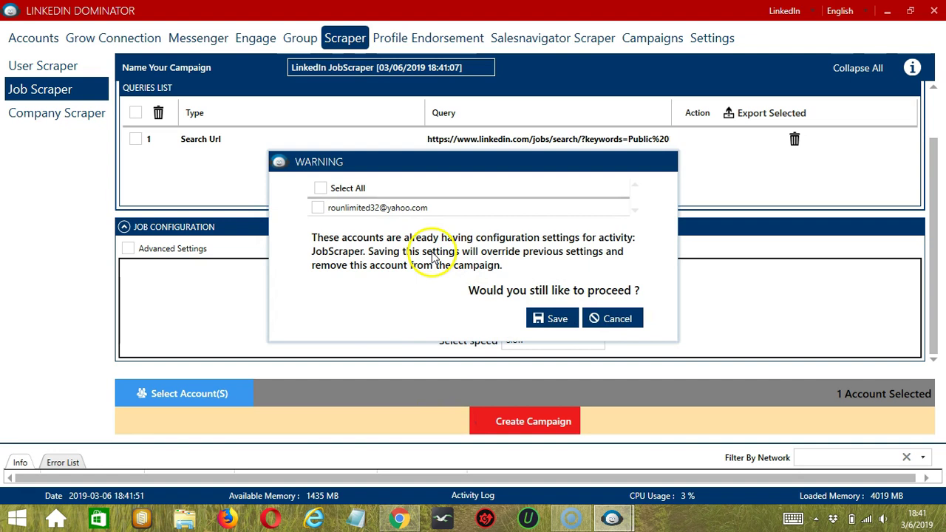
{"action": "left_click", "coordinate": [319, 207]}
{"action": "left_click", "coordinate": [317, 207]}
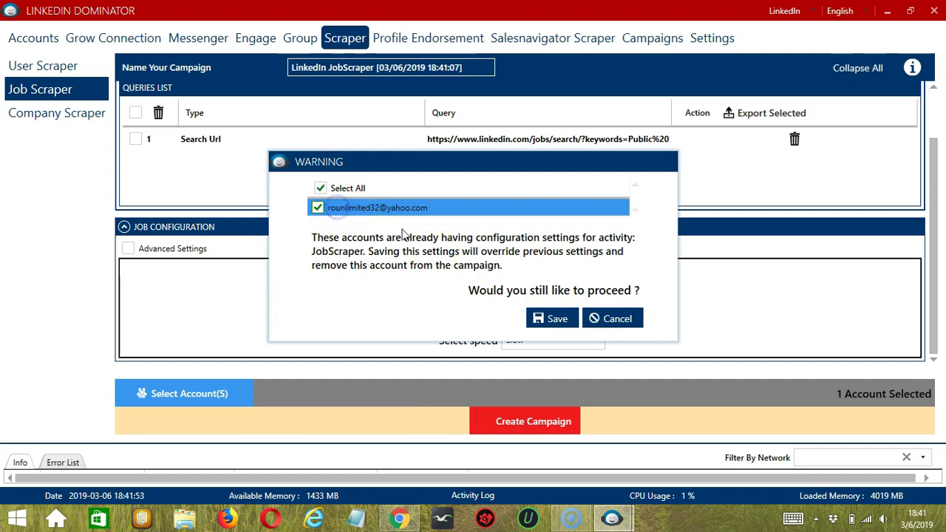
{"action": "left_click", "coordinate": [559, 318]}
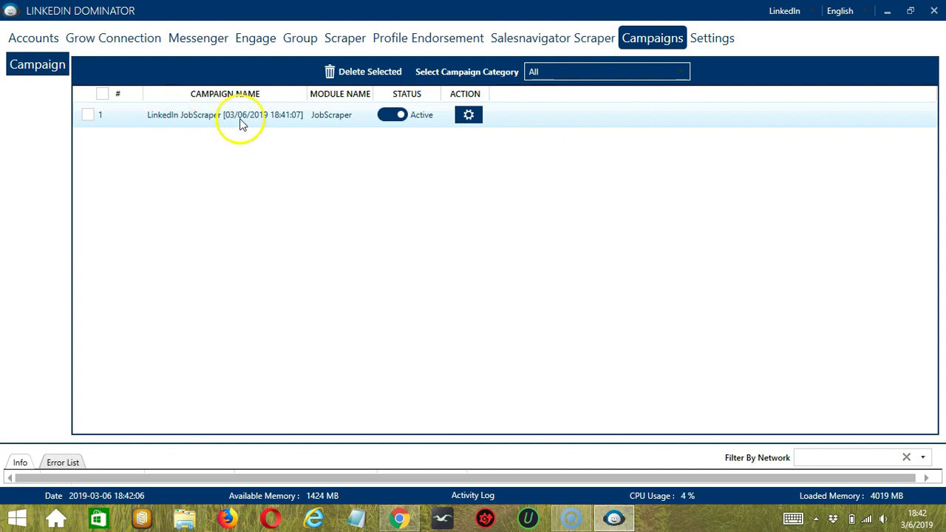
- Pause the new JobScraper campaign and view the actions available for it
{"action": "left_click", "coordinate": [394, 118]}
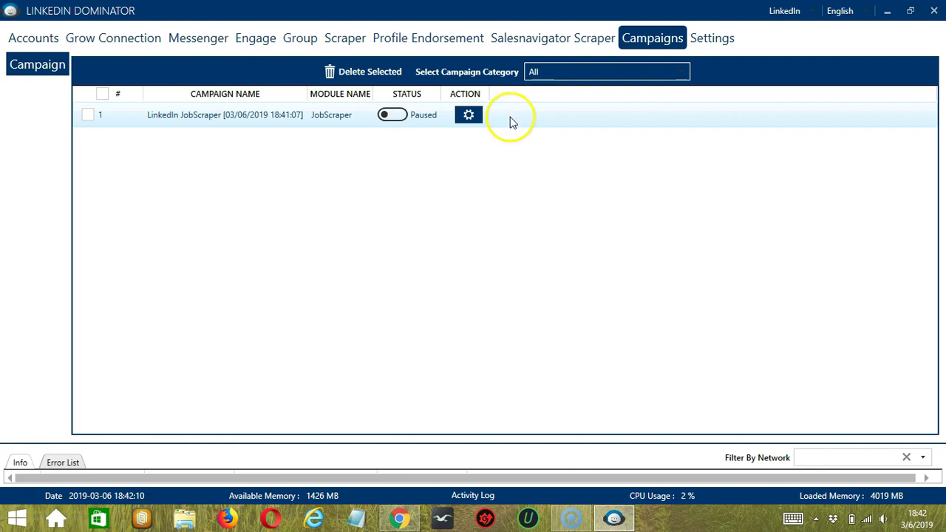
{"action": "left_click", "coordinate": [477, 118]}
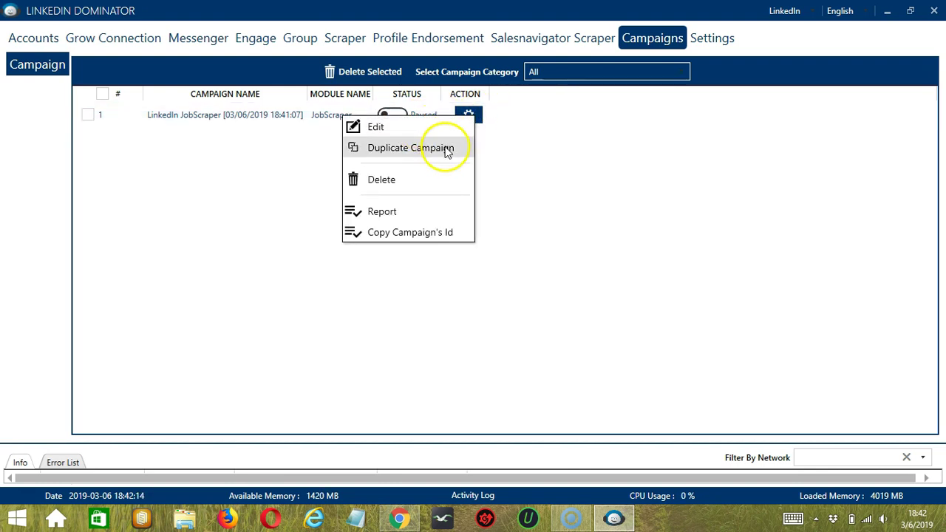
{"action": "left_click", "coordinate": [559, 148]}
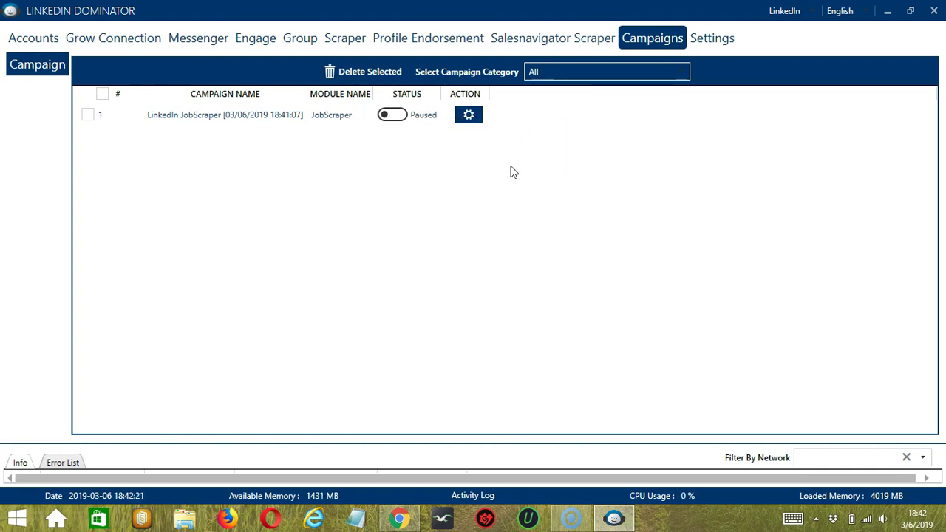